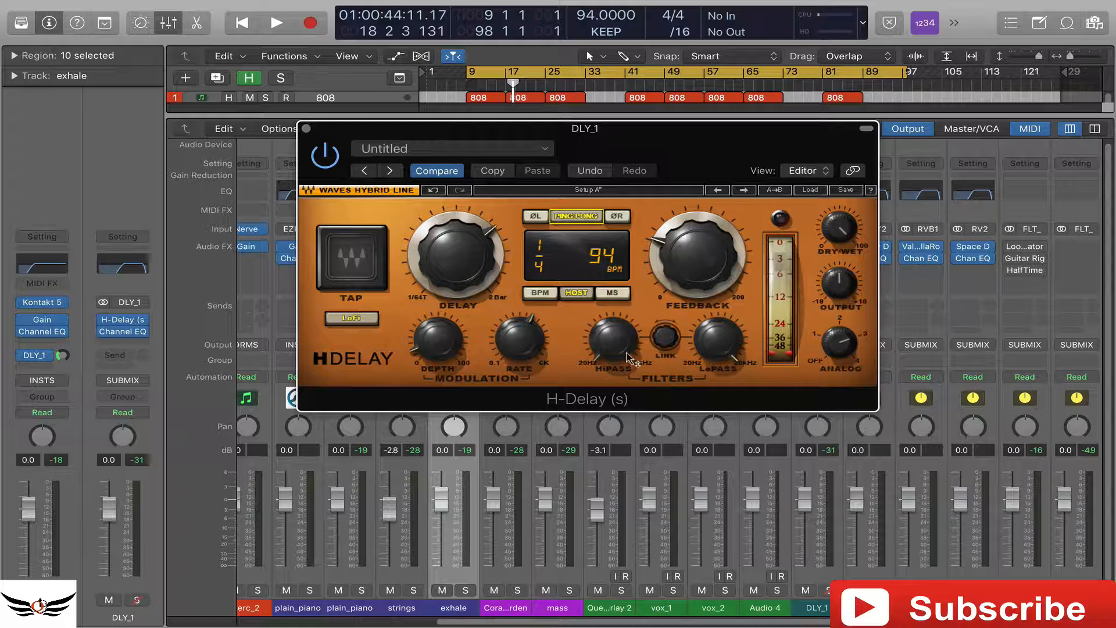
- Try the H-Delay dry/wet mix at 0 and return it to fully wet at 100
{"action": "mouse_move", "coordinate": [641, 350]}
{"action": "mouse_move", "coordinate": [500, 365]}
{"action": "left_click", "coordinate": [364, 322]}
{"action": "mouse_move", "coordinate": [847, 234]}
{"action": "left_click_drag", "start_coordinate": [840, 228], "coordinate": [839, 285]}
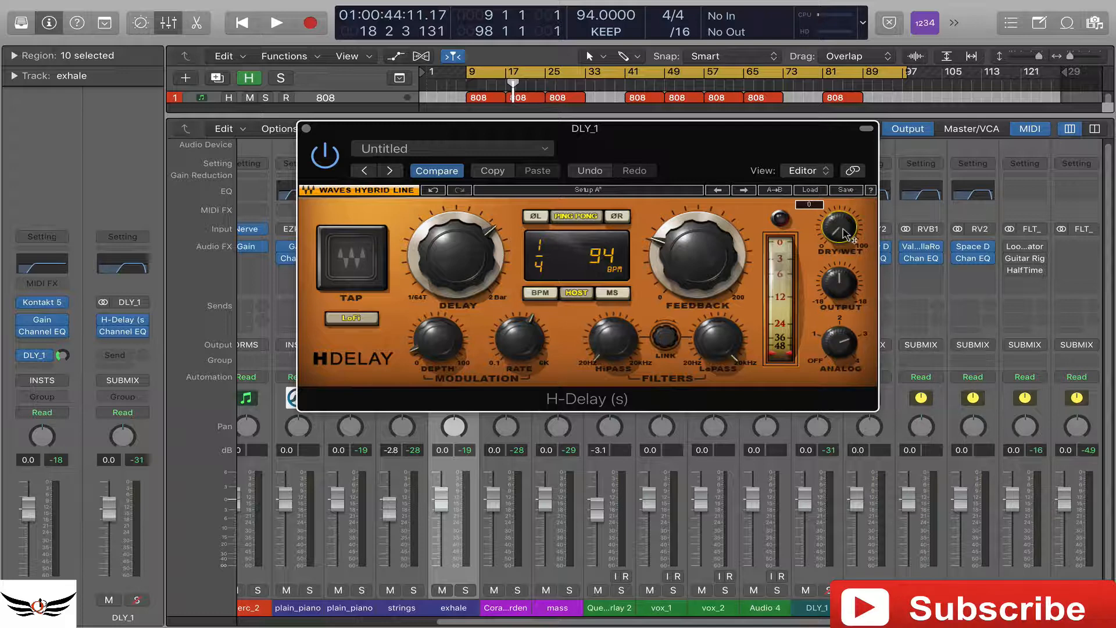
{"action": "left_click_drag", "start_coordinate": [846, 233], "coordinate": [849, 191]}
{"action": "mouse_move", "coordinate": [849, 232]}
- Try the H-Delay Analog control at 4 and return it to 3
{"action": "left_click", "coordinate": [844, 343]}
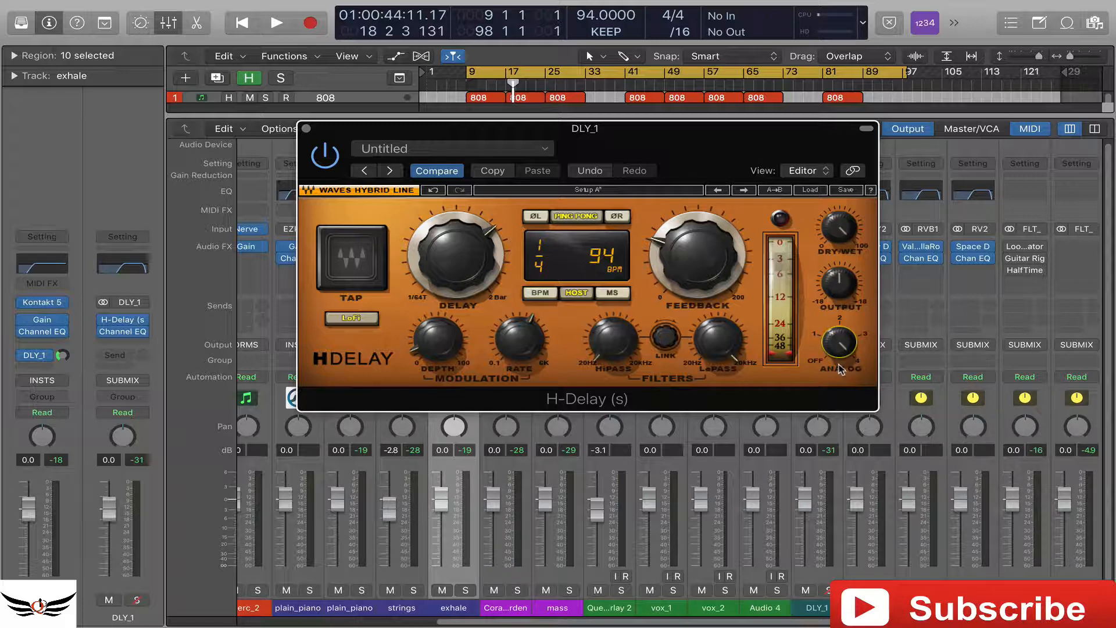
{"action": "left_click", "coordinate": [844, 344]}
{"action": "mouse_move", "coordinate": [847, 336]}
{"action": "left_mouse_down"}
{"action": "mouse_move", "coordinate": [848, 348]}
{"action": "mouse_move", "coordinate": [838, 333]}
{"action": "left_mouse_up"}
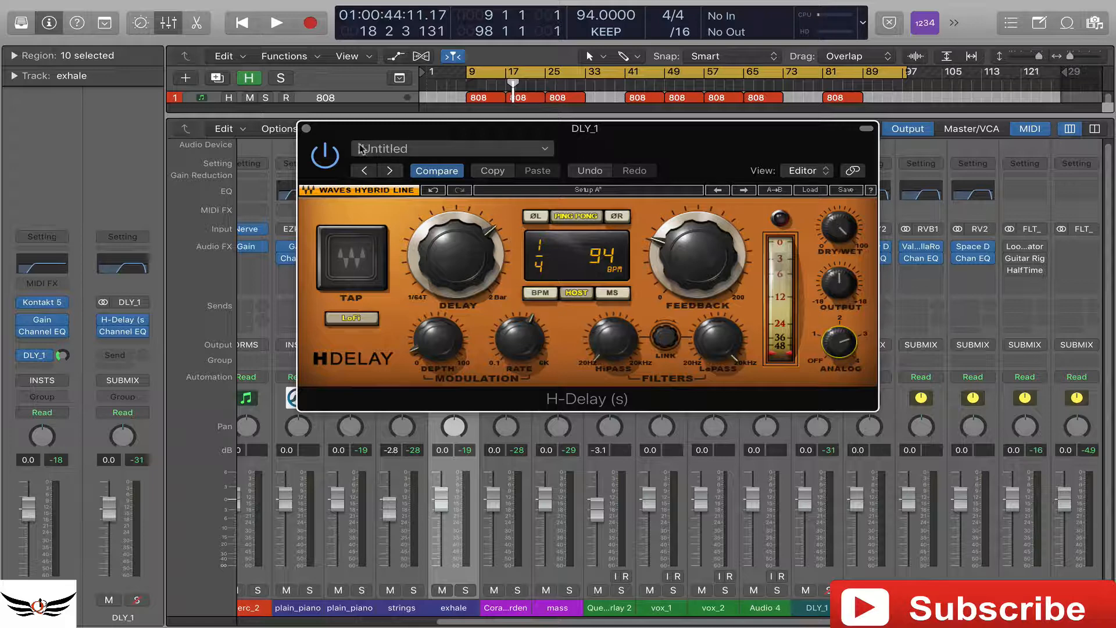
- Bypass H-Delay on the DLY_1 bus and briefly play the mix without the delay
{"action": "left_click_drag", "start_coordinate": [336, 128], "coordinate": [572, 111]}
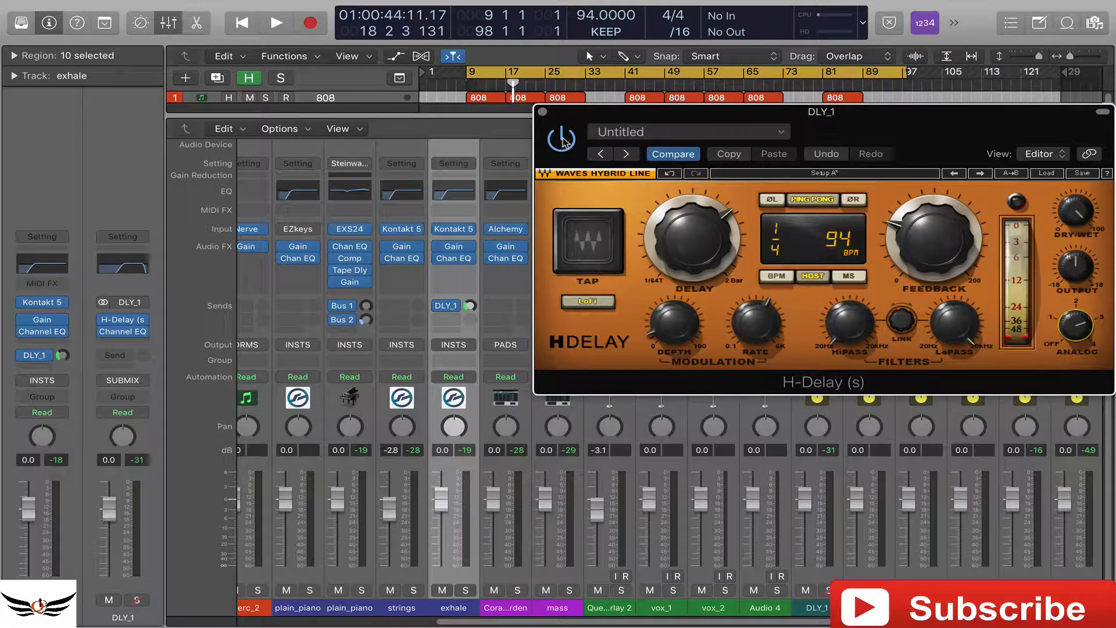
{"action": "left_click", "coordinate": [562, 140]}
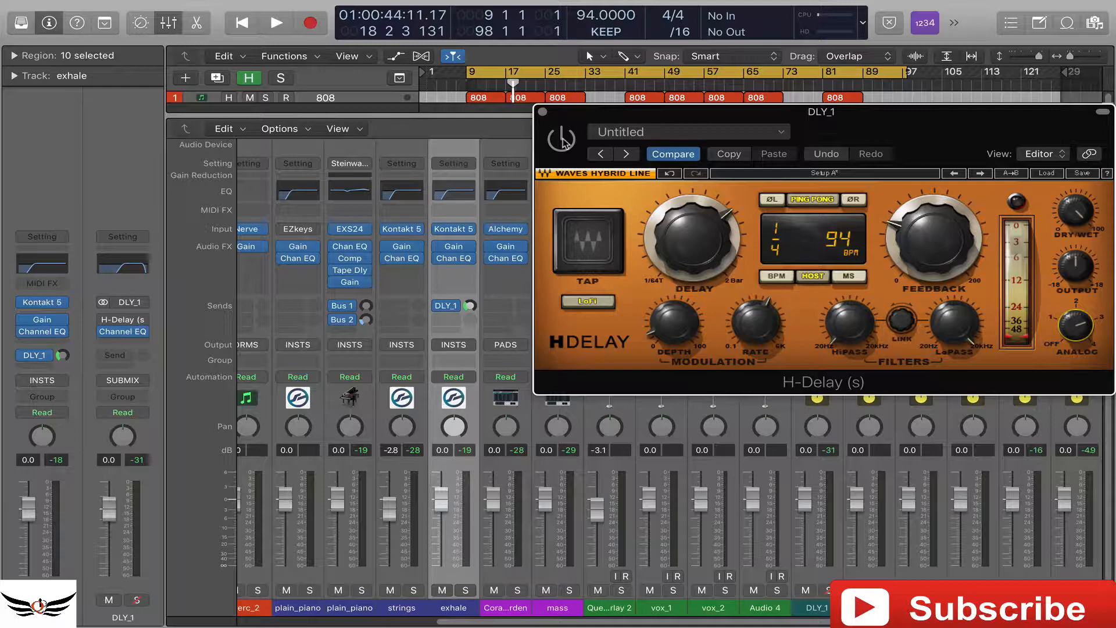
{"action": "key", "text": "space"}
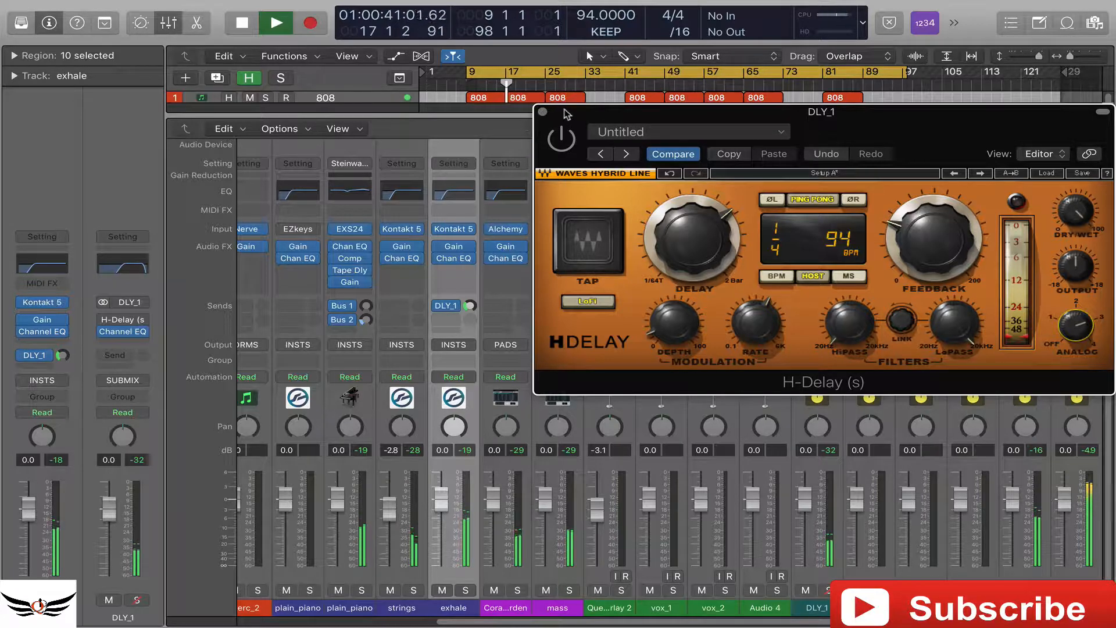
{"action": "key", "text": "space"}
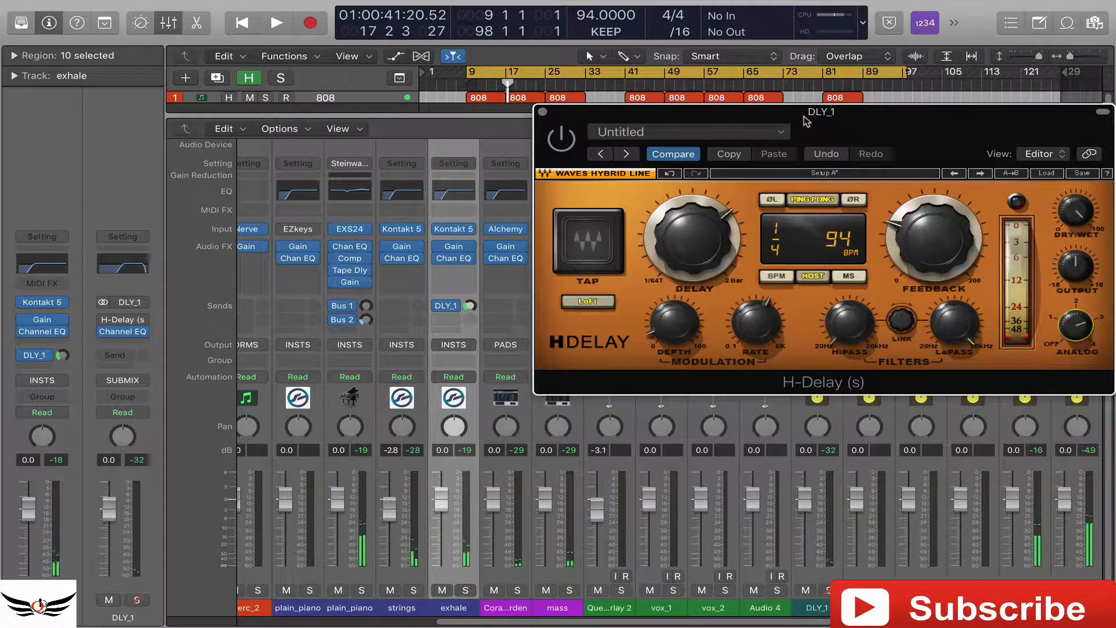
- Solo the selected regions and place the H-Delay window clear of the instrument channels' lower strips in the mixer
{"action": "left_click_drag", "start_coordinate": [871, 134], "coordinate": [804, 134]}
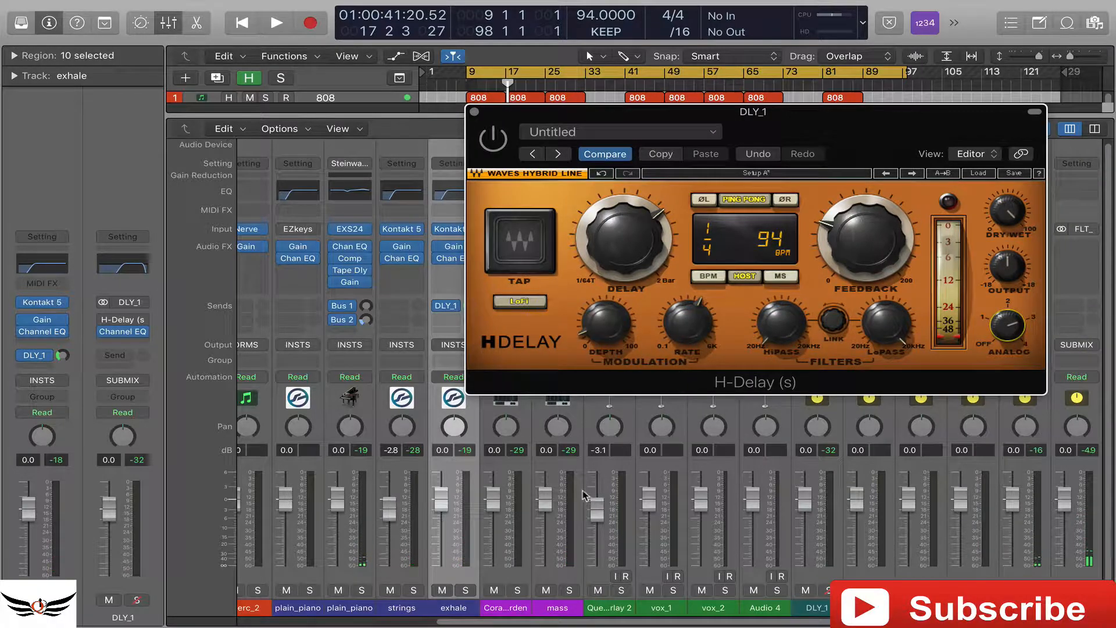
{"action": "left_click_drag", "start_coordinate": [578, 621], "coordinate": [858, 624]}
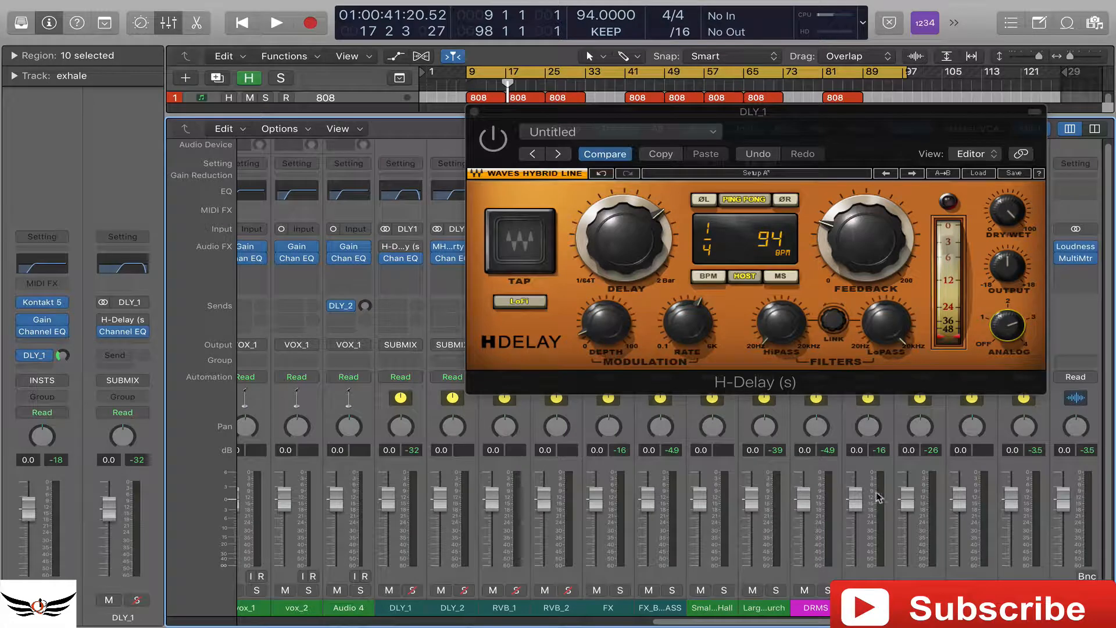
{"action": "key", "text": "s"}
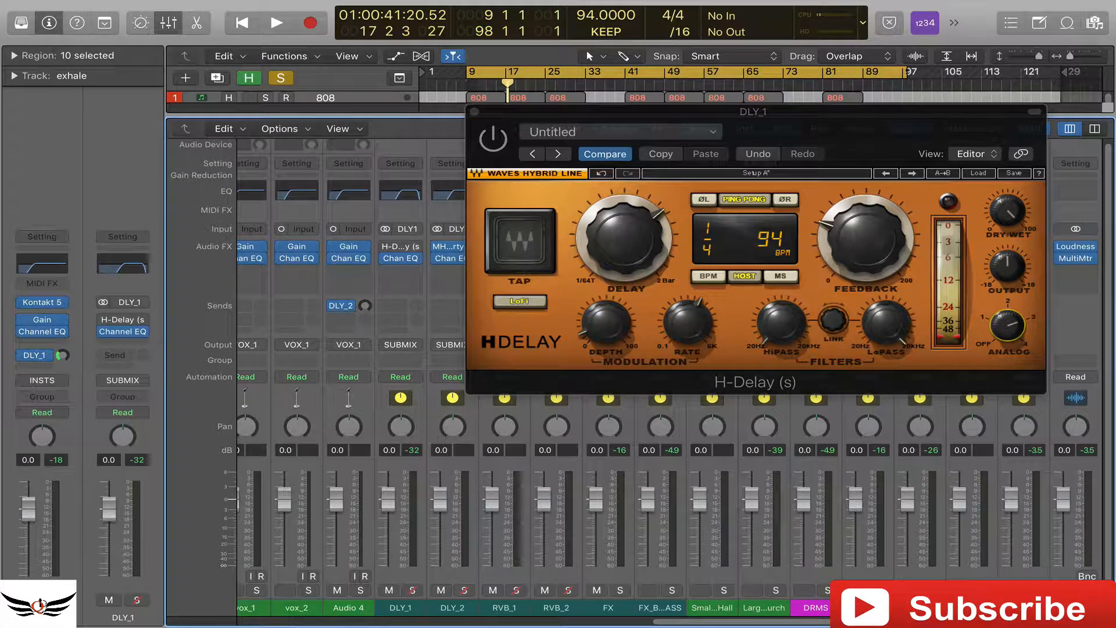
{"action": "scroll", "coordinate": [515, 586], "scroll_direction": "left", "scroll_amount": 15}
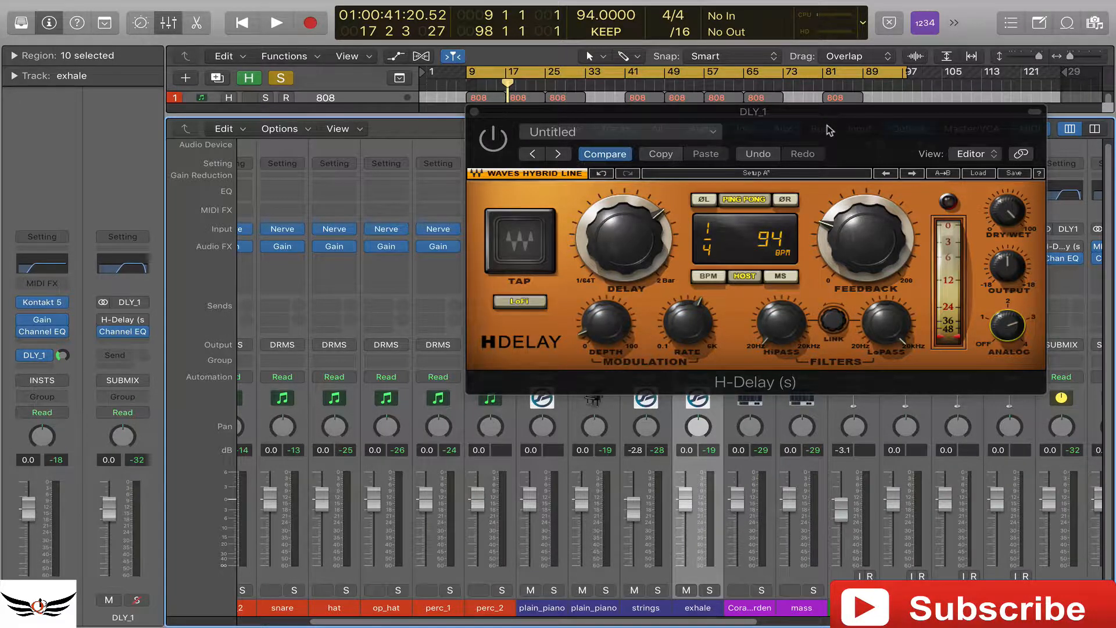
{"action": "left_click_drag", "start_coordinate": [830, 129], "coordinate": [881, 74]}
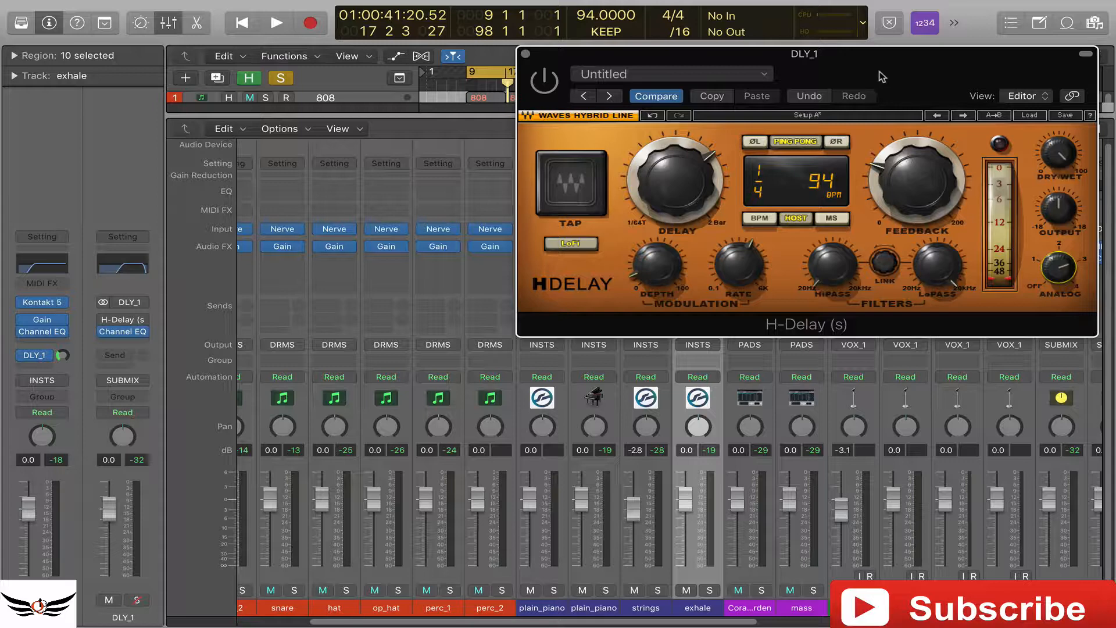
{"action": "left_click_drag", "start_coordinate": [882, 73], "coordinate": [888, 86]}
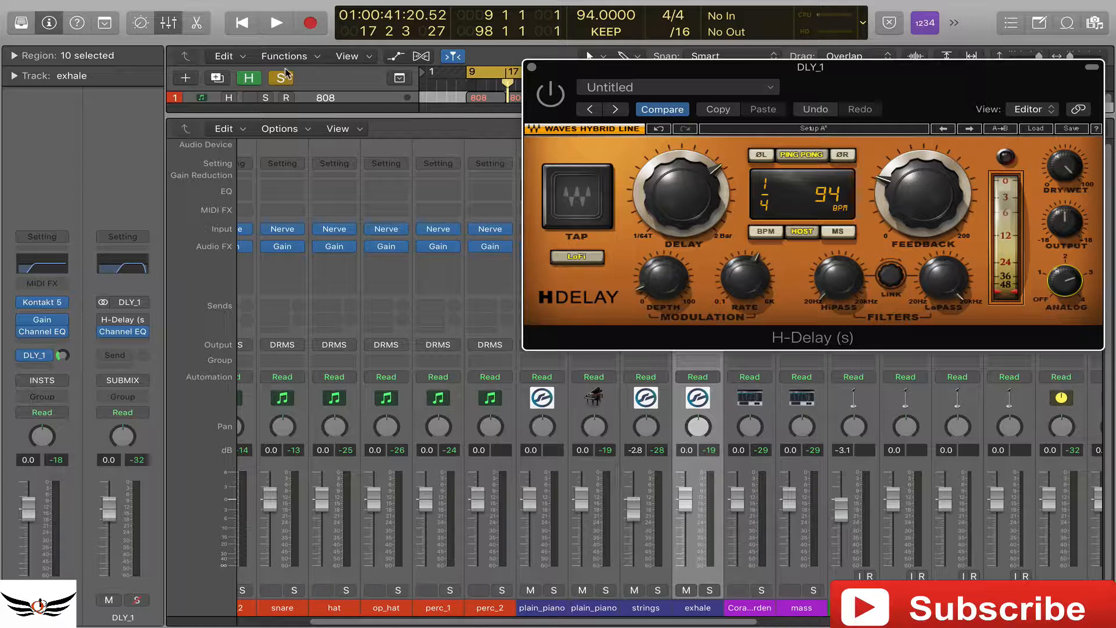
- Play the soloed regions and set the H-Delay delay time to 1/8
{"action": "key", "text": "space"}
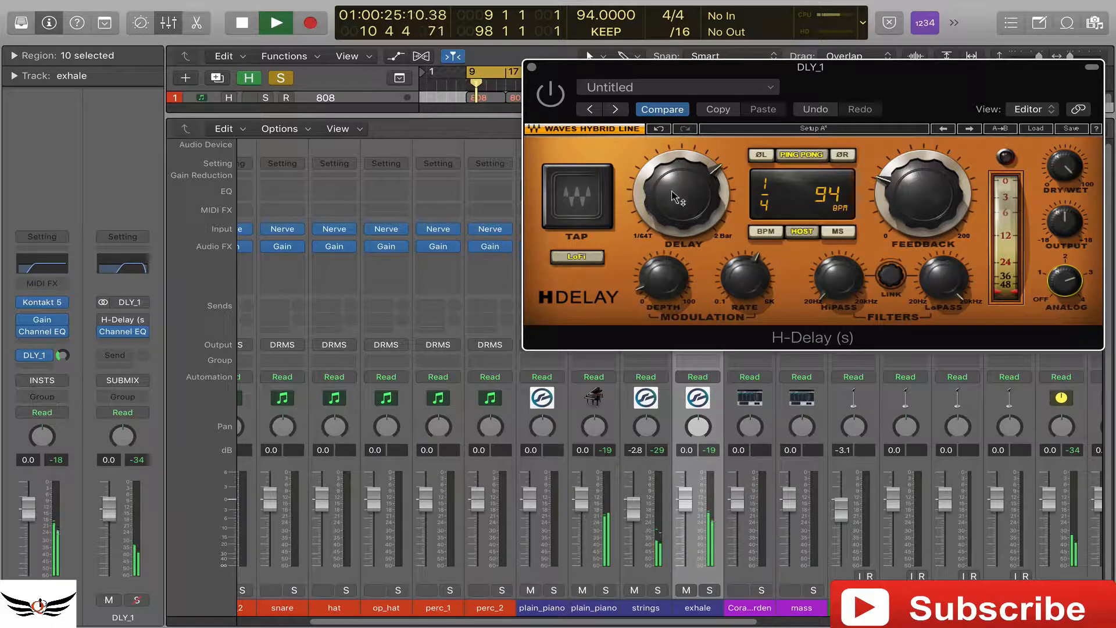
{"action": "left_click_drag", "start_coordinate": [674, 193], "coordinate": [675, 213]}
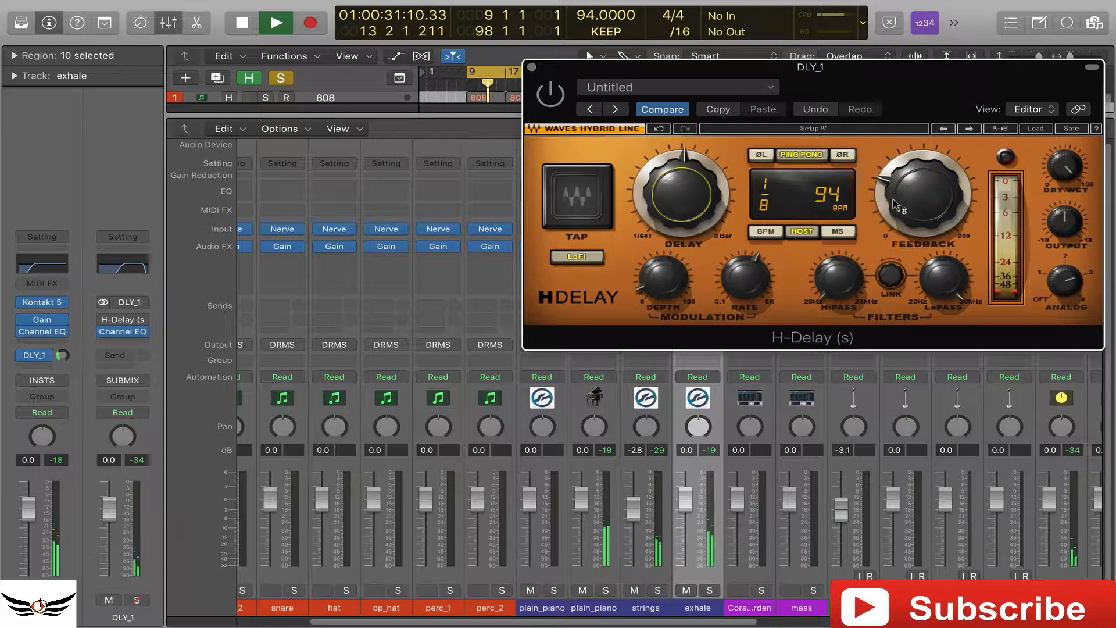
{"action": "left_click", "coordinate": [675, 285]}
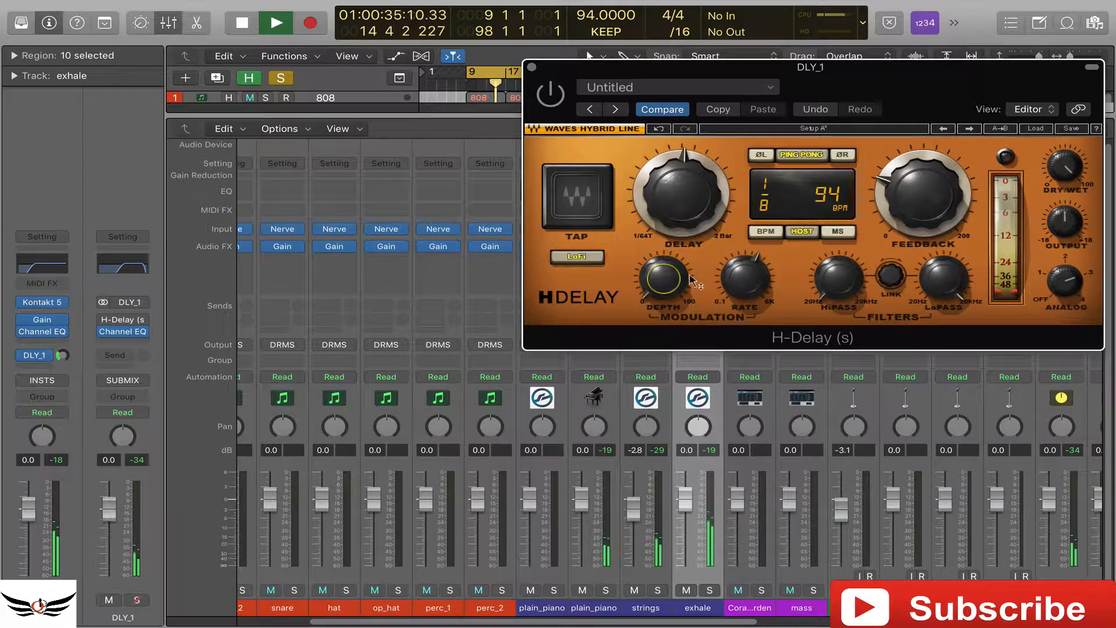
{"action": "left_click", "coordinate": [757, 283]}
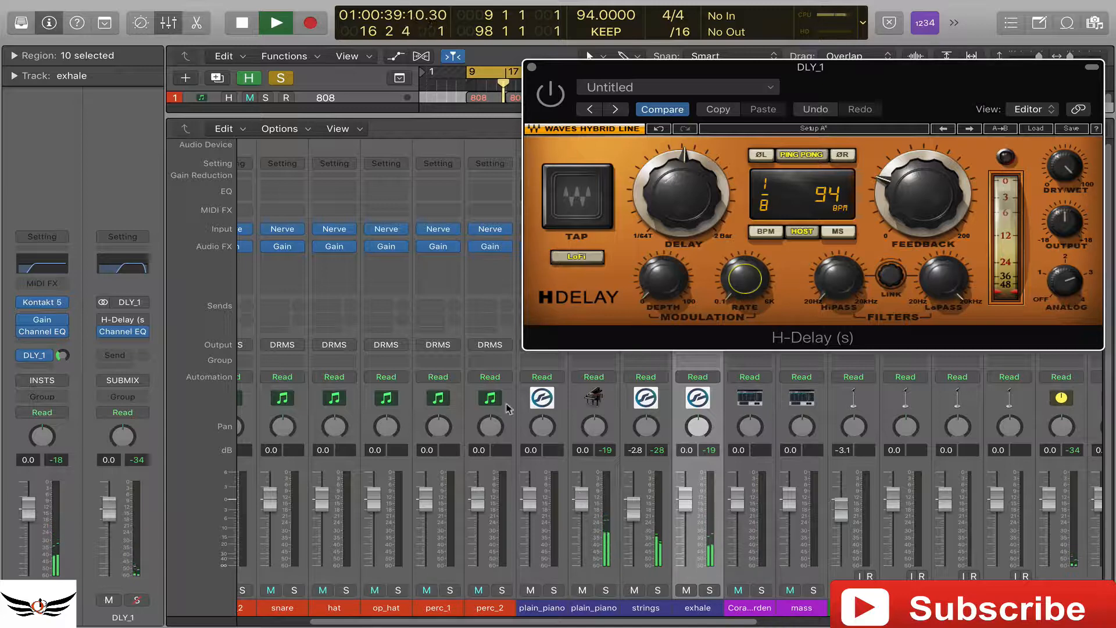
- Take H-Delay out of bypass and raise its feedback slightly during playback
{"action": "left_click_drag", "start_coordinate": [576, 74], "coordinate": [491, 85]}
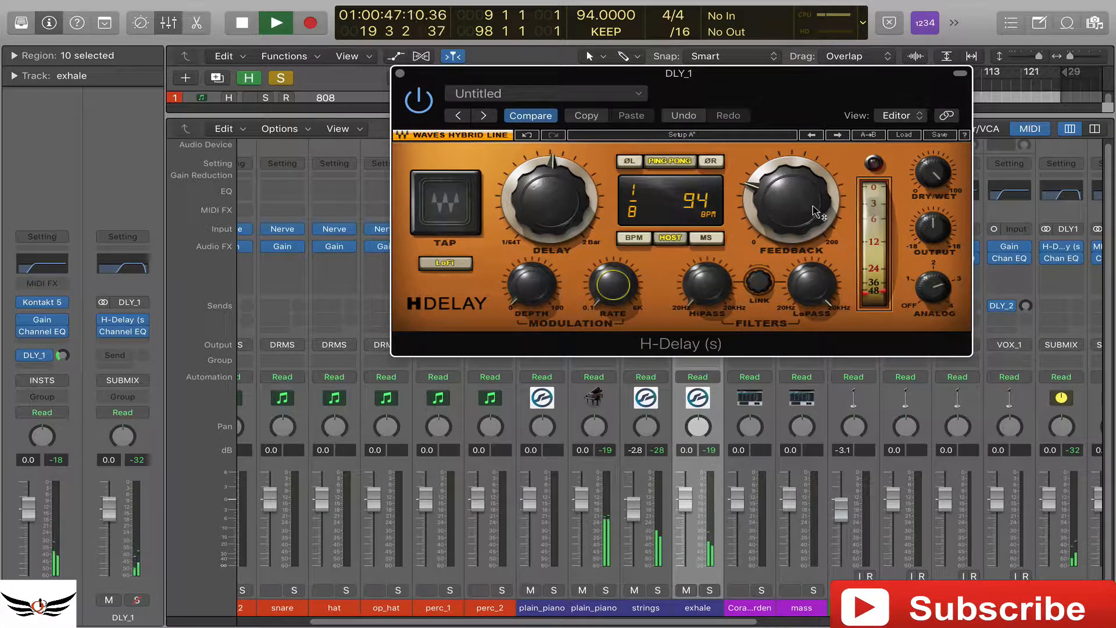
{"action": "left_click", "coordinate": [792, 224]}
{"action": "left_click_drag", "start_coordinate": [792, 224], "coordinate": [792, 220]}
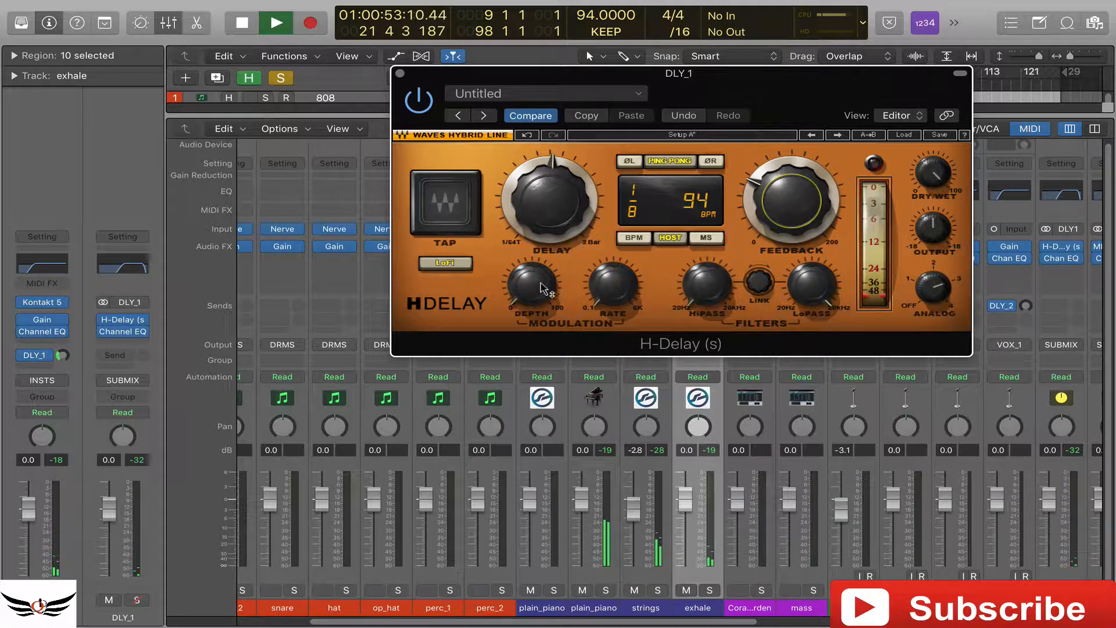
- Compare the delay sound with LoFi switched off and on, leaving it on
{"action": "left_click", "coordinate": [449, 267]}
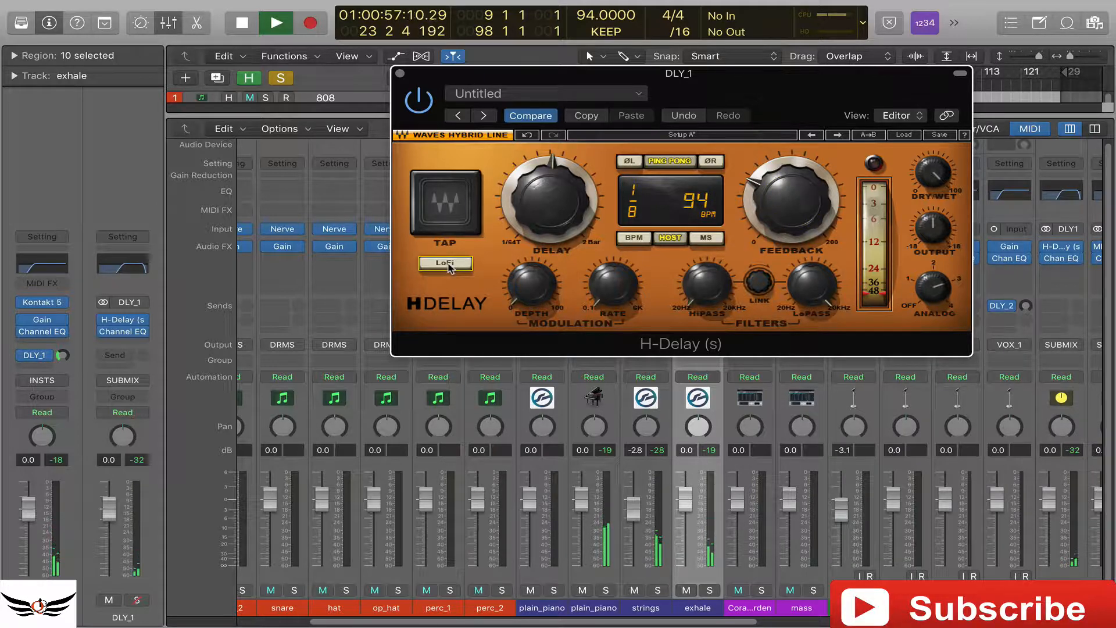
{"action": "left_click", "coordinate": [443, 264]}
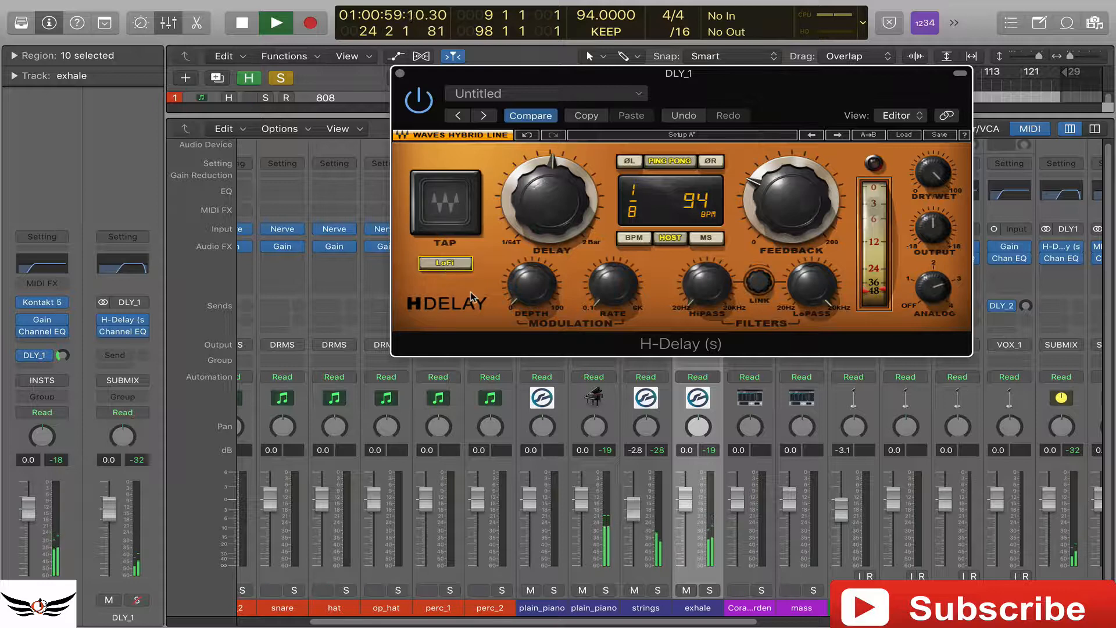
{"action": "left_click", "coordinate": [448, 264]}
{"action": "left_click", "coordinate": [449, 264]}
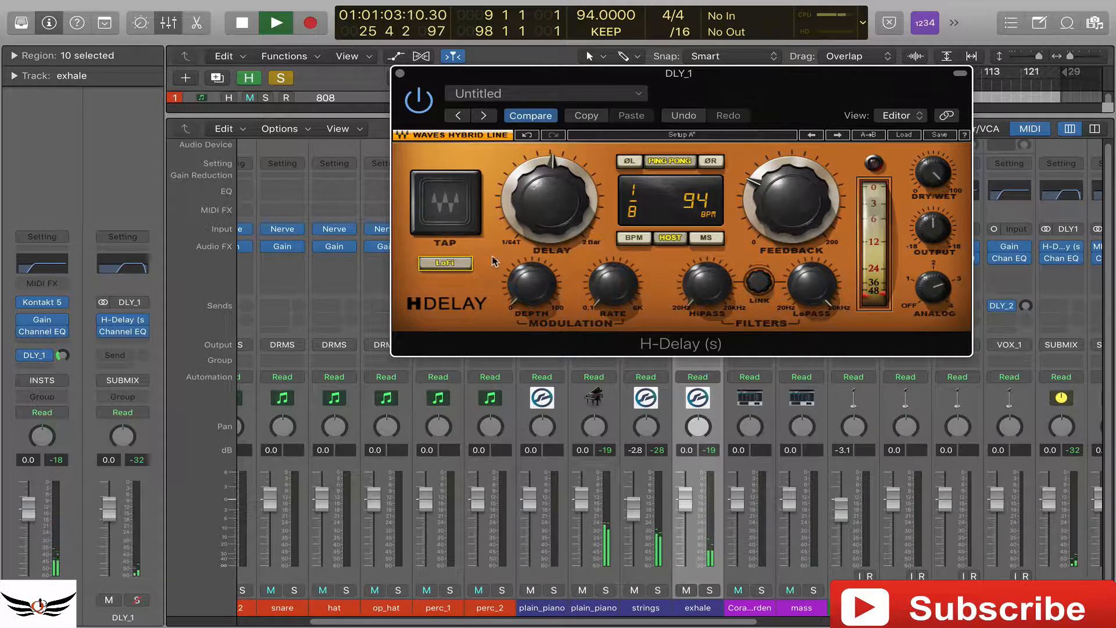
- Mute the second plain_piano channel and the strings channel to isolate the exhale track and its delay
{"action": "left_click_drag", "start_coordinate": [535, 277], "coordinate": [530, 299]}
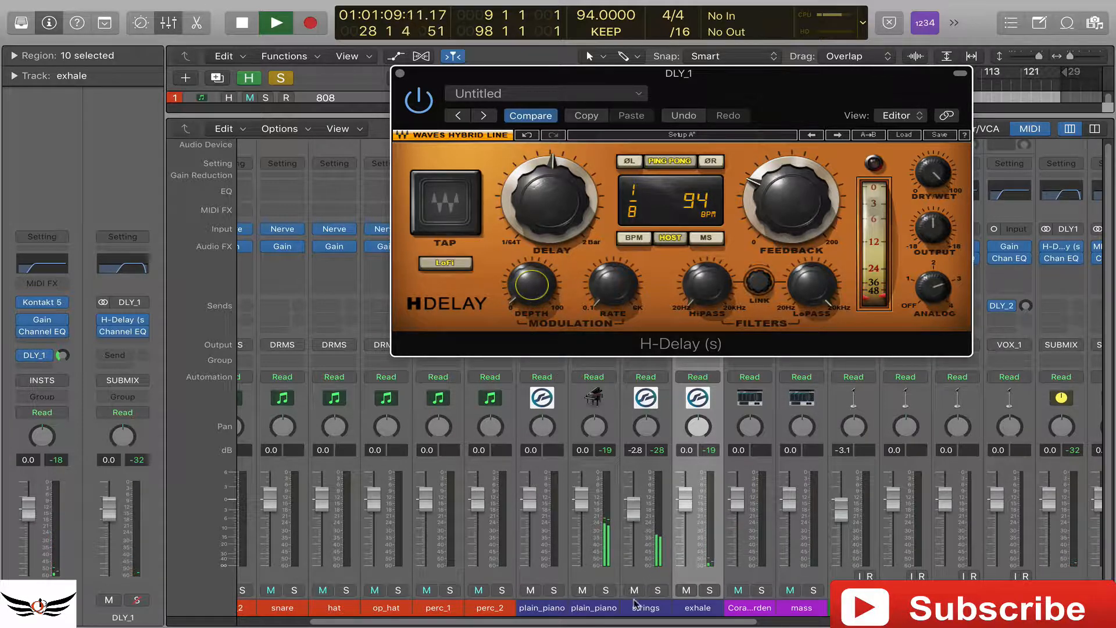
{"action": "left_click", "coordinate": [582, 590]}
{"action": "left_click", "coordinate": [632, 590]}
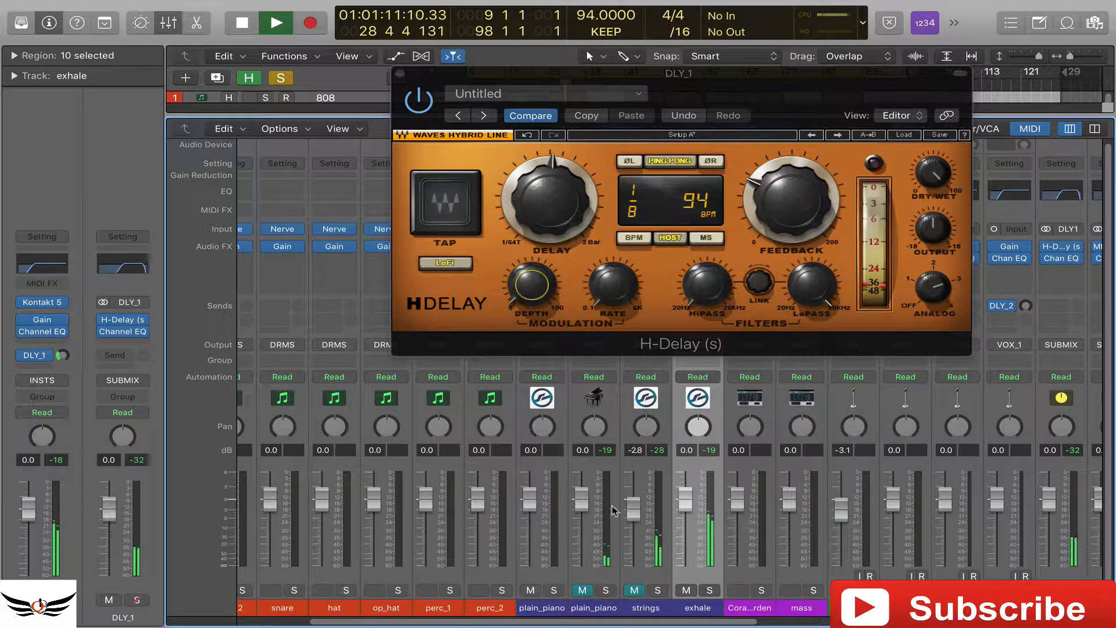
- Adjust the H-Delay modulation rate and depth, leaving the depth at about 20
{"action": "left_click_drag", "start_coordinate": [542, 303], "coordinate": [532, 274]}
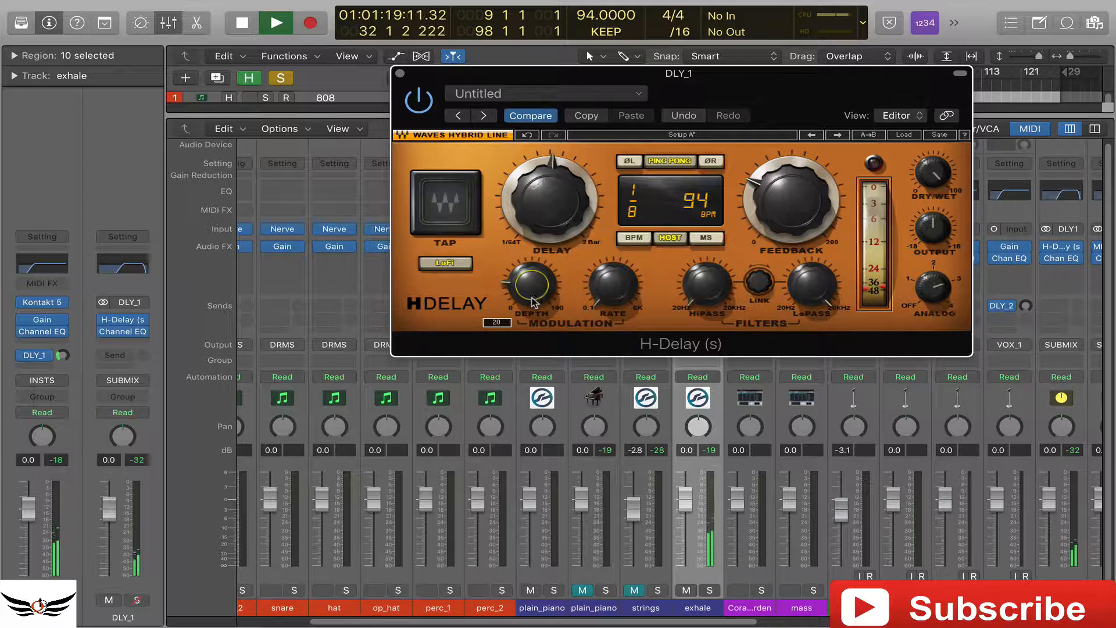
{"action": "mouse_move", "coordinate": [532, 274]}
{"action": "left_mouse_down"}
{"action": "mouse_move", "coordinate": [532, 258]}
{"action": "mouse_move", "coordinate": [531, 271]}
{"action": "left_mouse_up"}
{"action": "left_click_drag", "start_coordinate": [612, 284], "coordinate": [612, 257]}
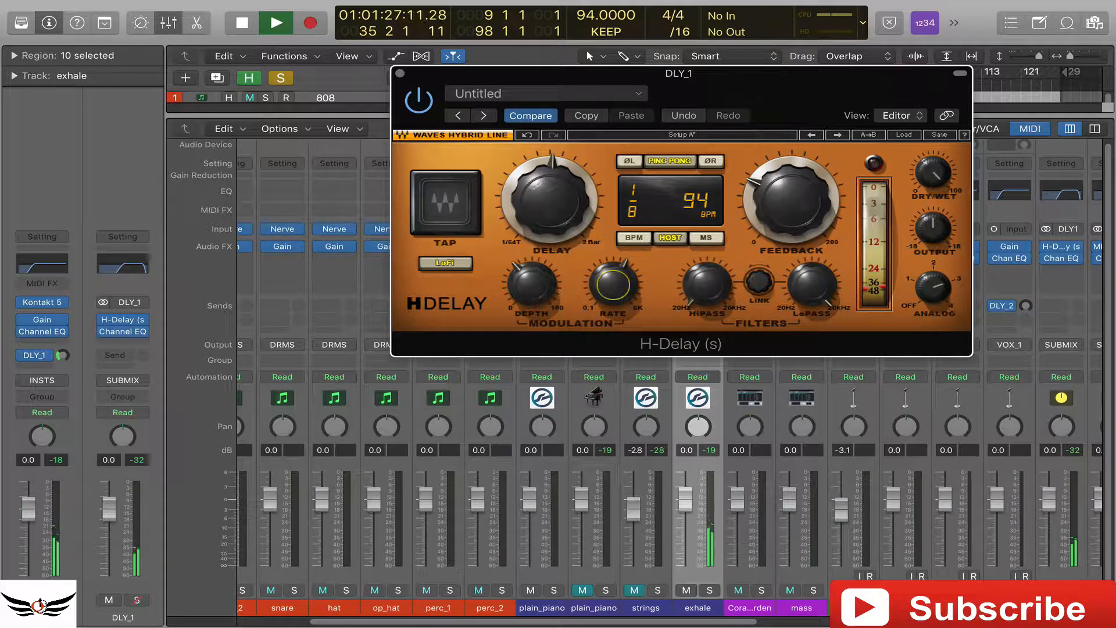
{"action": "left_click_drag", "start_coordinate": [532, 284], "coordinate": [532, 286]}
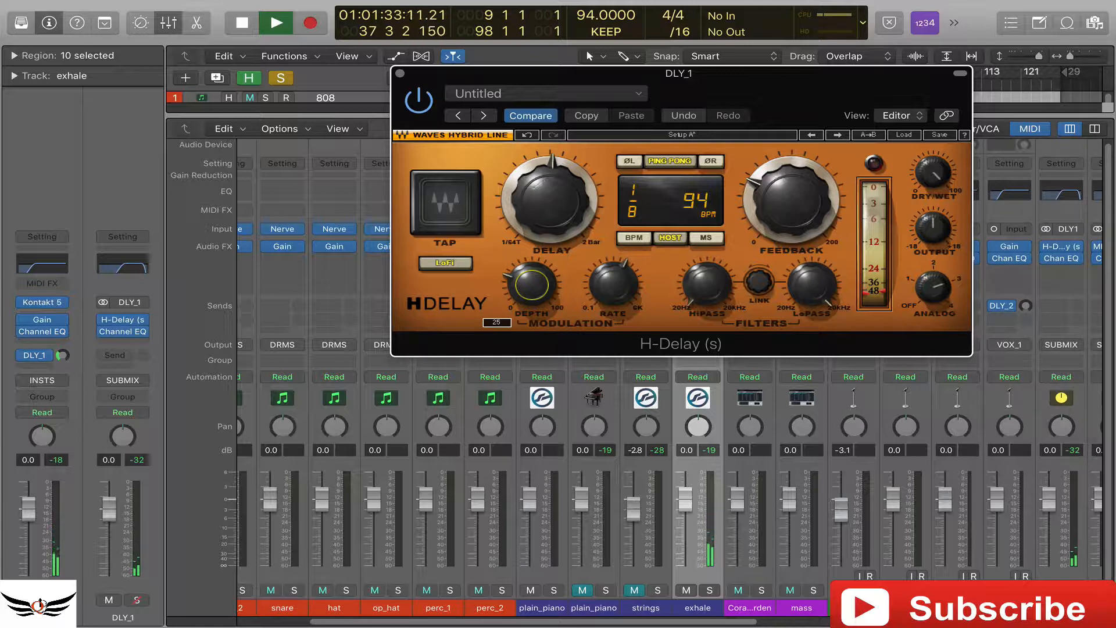
{"action": "left_click_drag", "start_coordinate": [537, 281], "coordinate": [542, 302]}
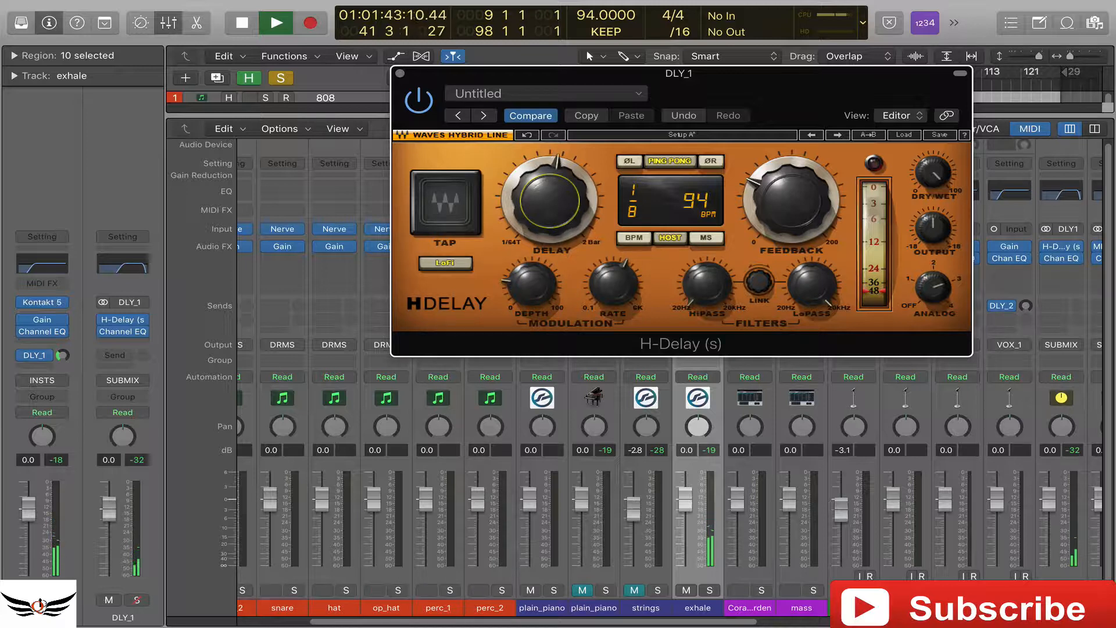
- Set the H-Delay delay time to 1/4 and restart playback
{"action": "left_click_drag", "start_coordinate": [549, 201], "coordinate": [580, 227]}
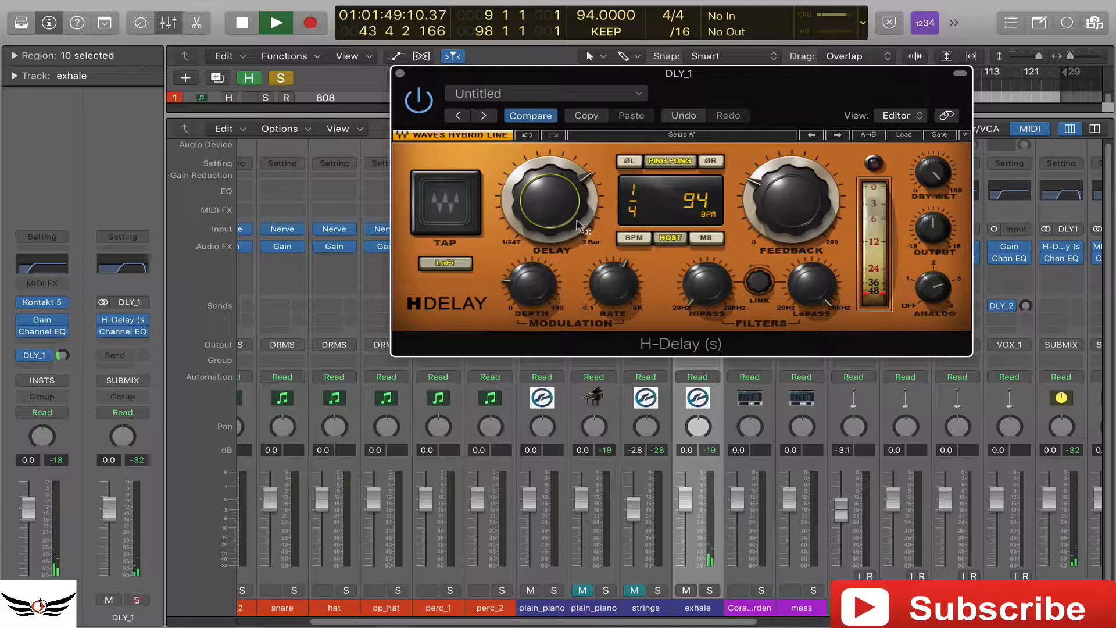
{"action": "key", "text": "space"}
{"action": "key", "text": "space"}
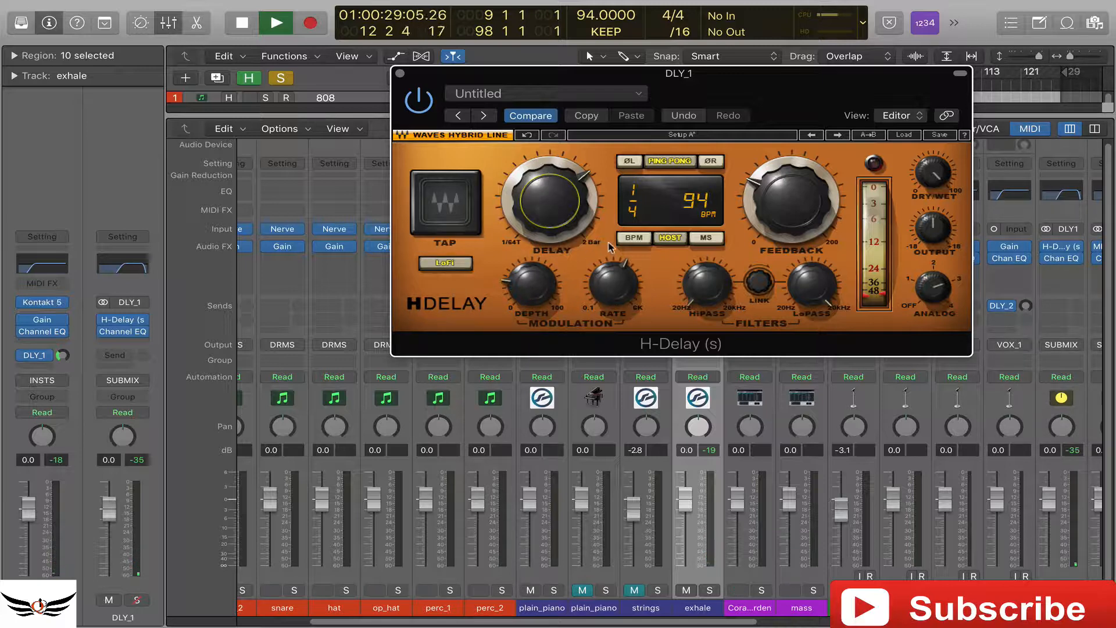
- Lower the H-Delay feedback slightly and vary the Analog control, finishing at 3
{"action": "left_click", "coordinate": [796, 211]}
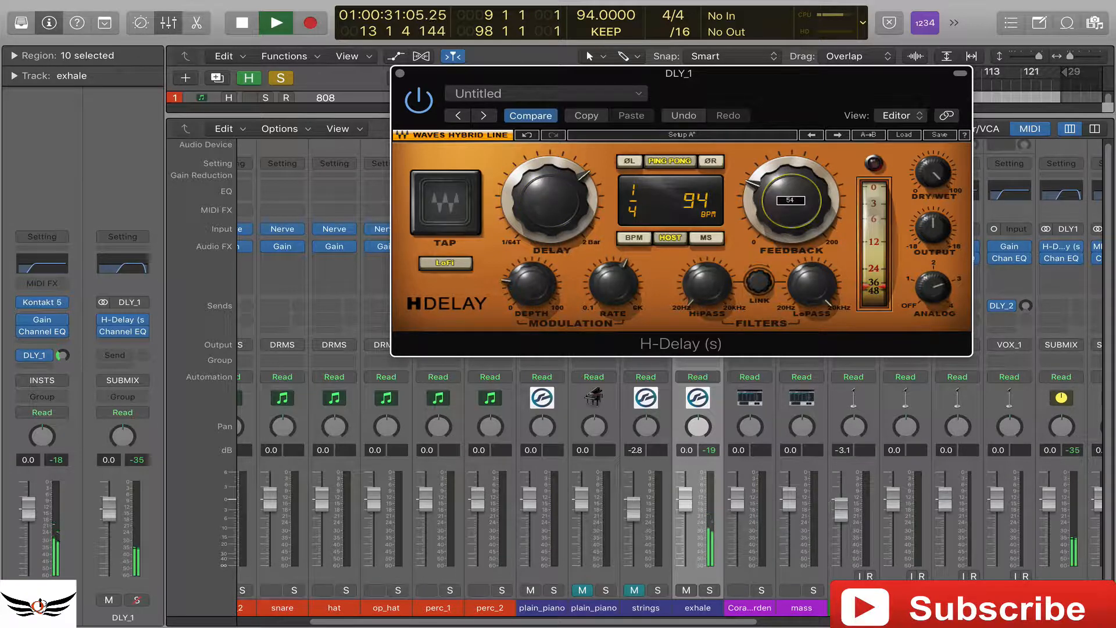
{"action": "left_click_drag", "start_coordinate": [796, 210], "coordinate": [797, 213]}
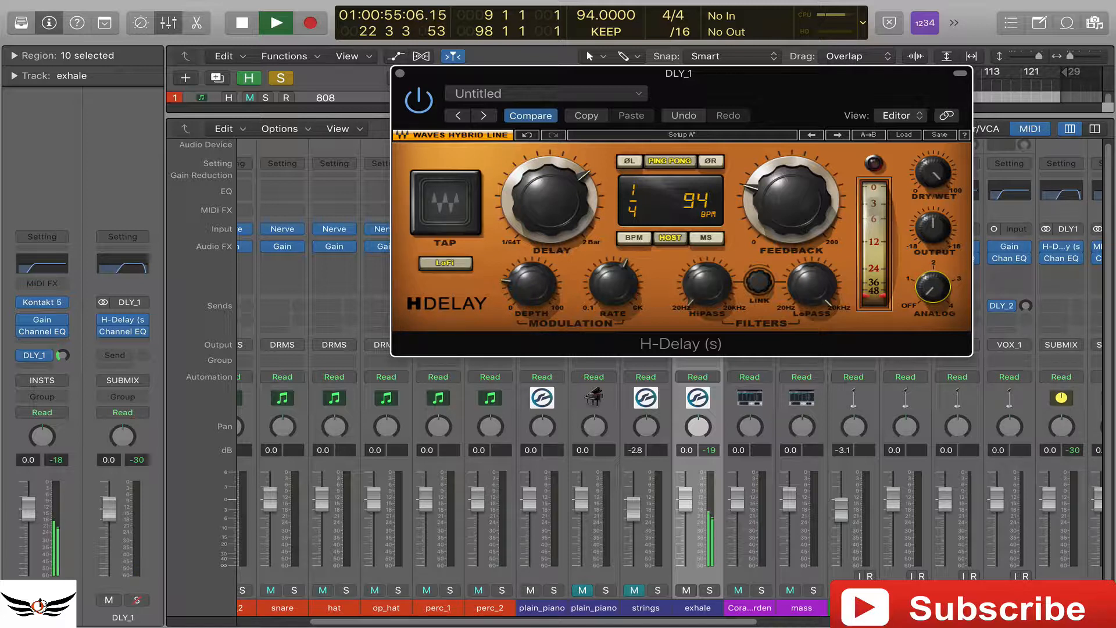
{"action": "left_click_drag", "start_coordinate": [933, 286], "coordinate": [933, 275]}
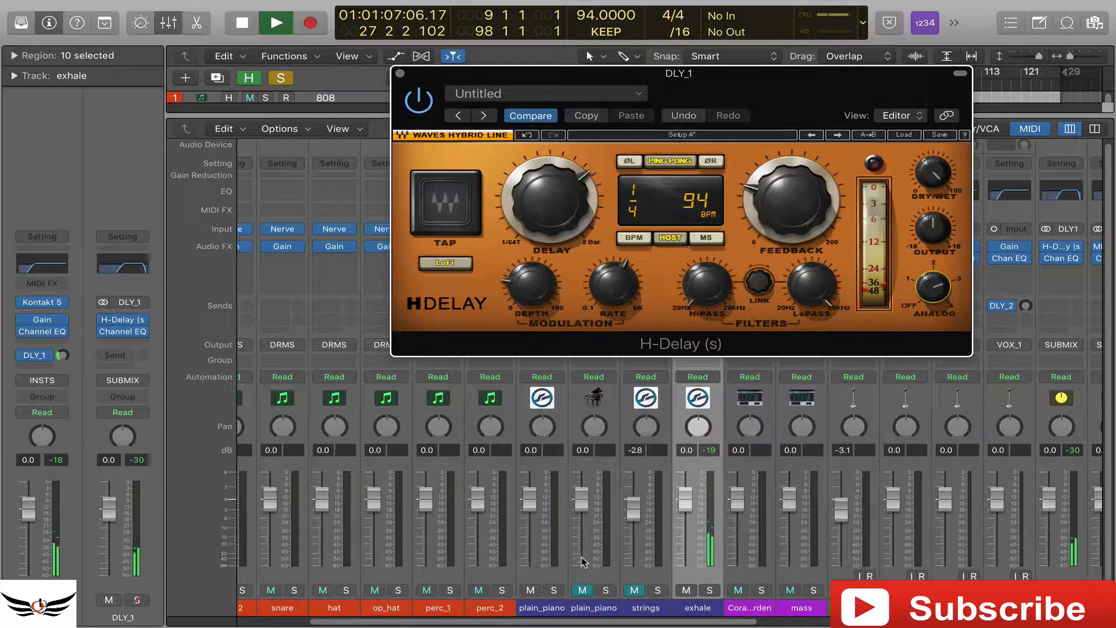
- Stop playback, unmute the second plain_piano and strings channels, and turn off solo mode
{"action": "key", "text": "space"}
{"action": "left_click", "coordinate": [583, 591]}
{"action": "left_click", "coordinate": [634, 591]}
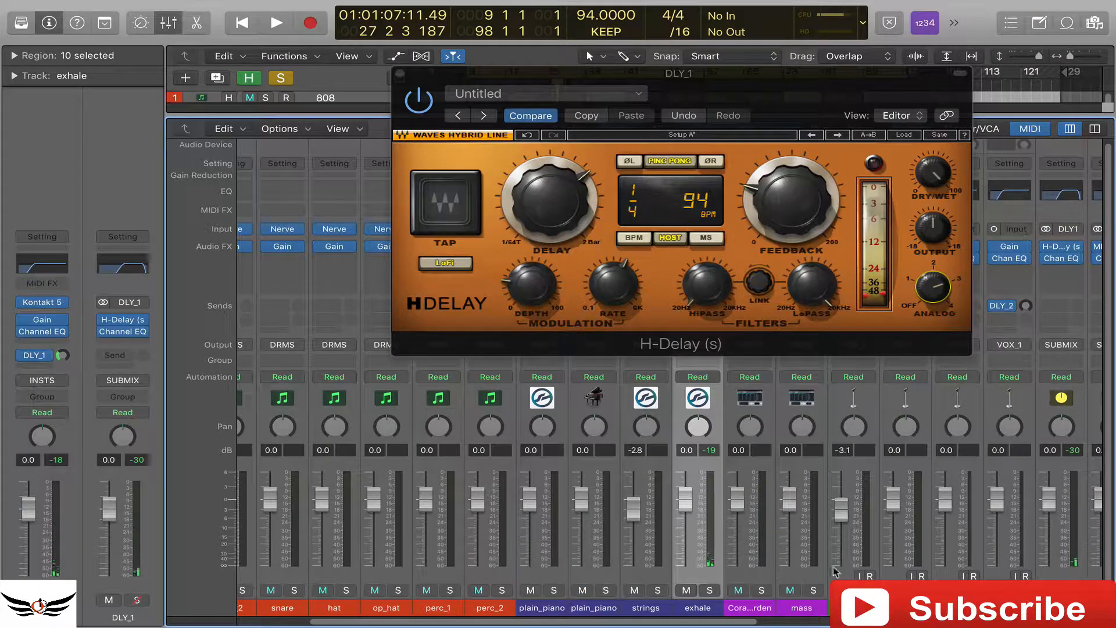
{"action": "scroll", "coordinate": [835, 571], "scroll_direction": "right", "scroll_amount": 10}
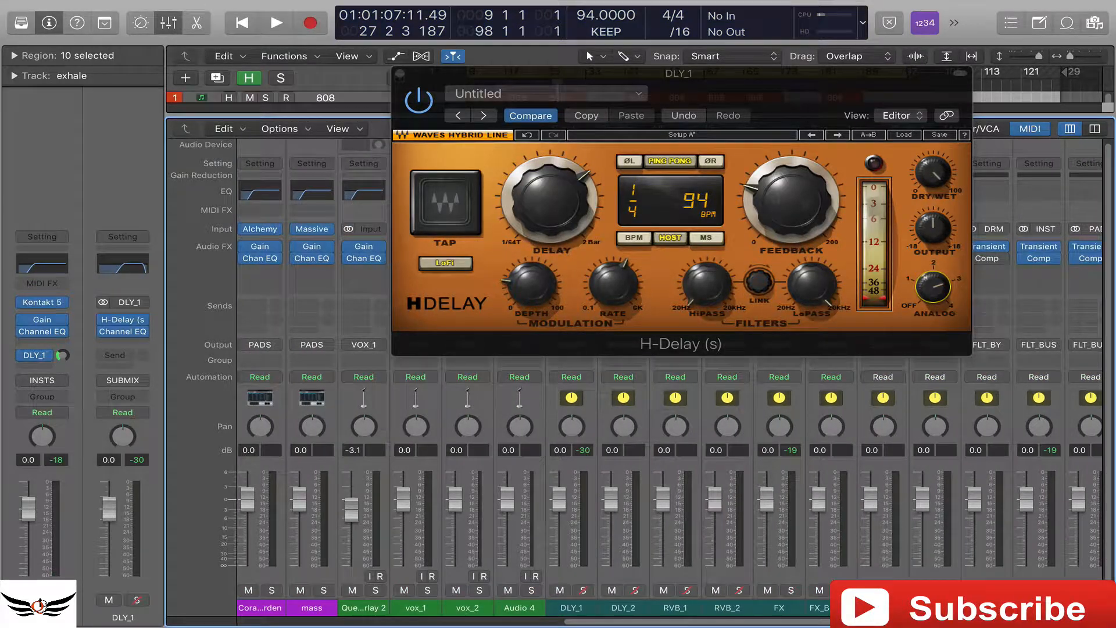
- Play the full mix, move the H-Delay window clear of the exhale channel, and fine-tune that channel's DLY_1 send level
{"action": "key", "text": "space"}
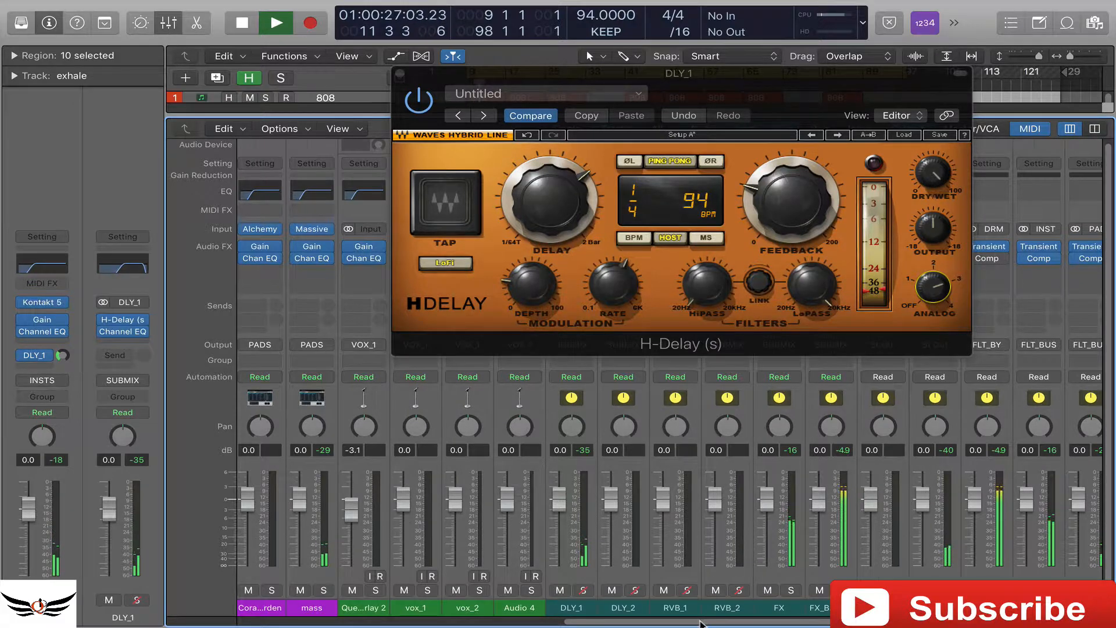
{"action": "left_click_drag", "start_coordinate": [701, 623], "coordinate": [605, 623]}
{"action": "left_click_drag", "start_coordinate": [510, 81], "coordinate": [646, 71]}
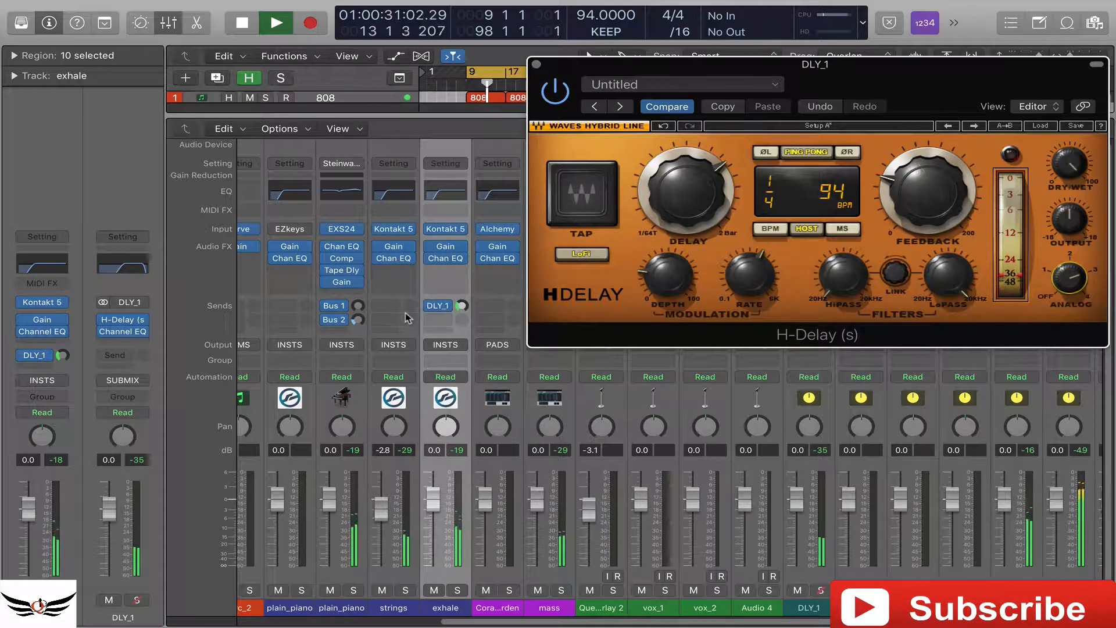
{"action": "left_click", "coordinate": [461, 305]}
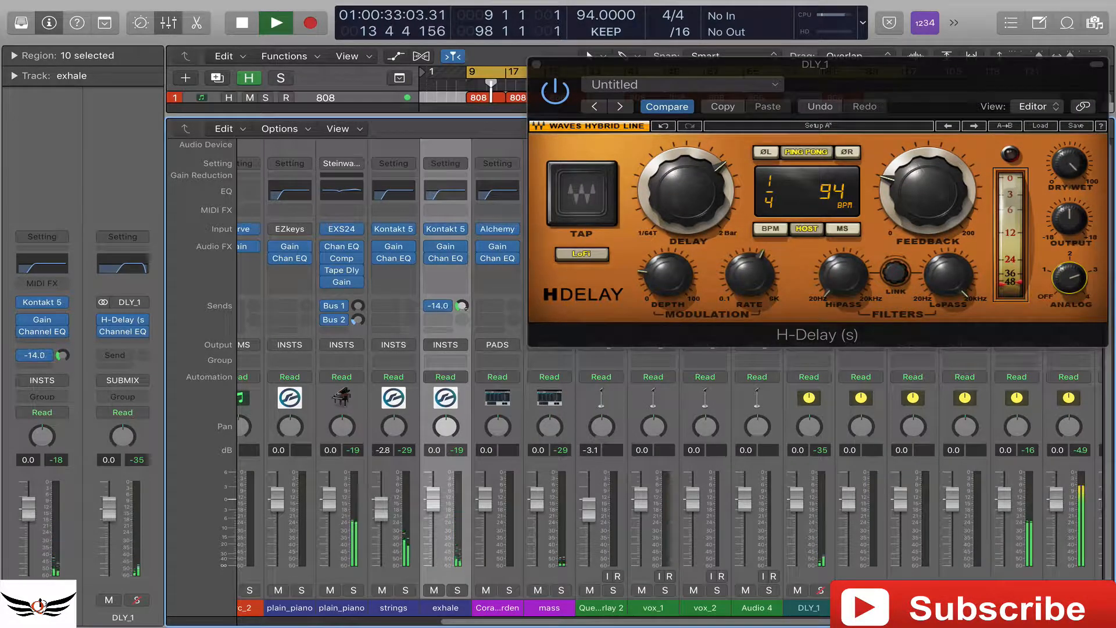
{"action": "left_click_drag", "start_coordinate": [466, 308], "coordinate": [471, 317]}
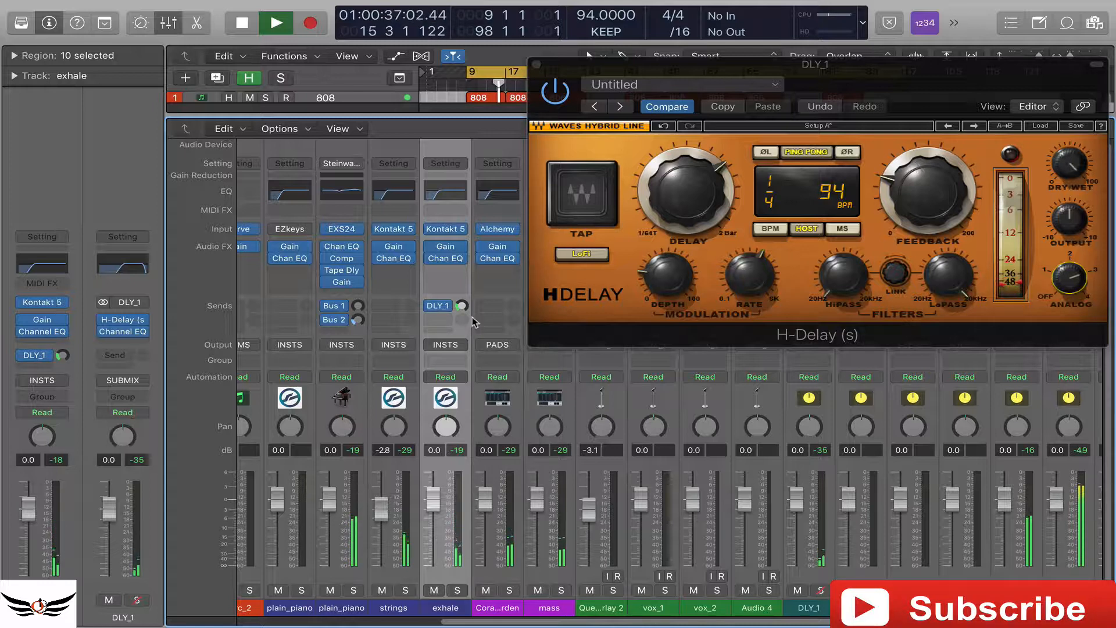
{"action": "left_click", "coordinate": [463, 307]}
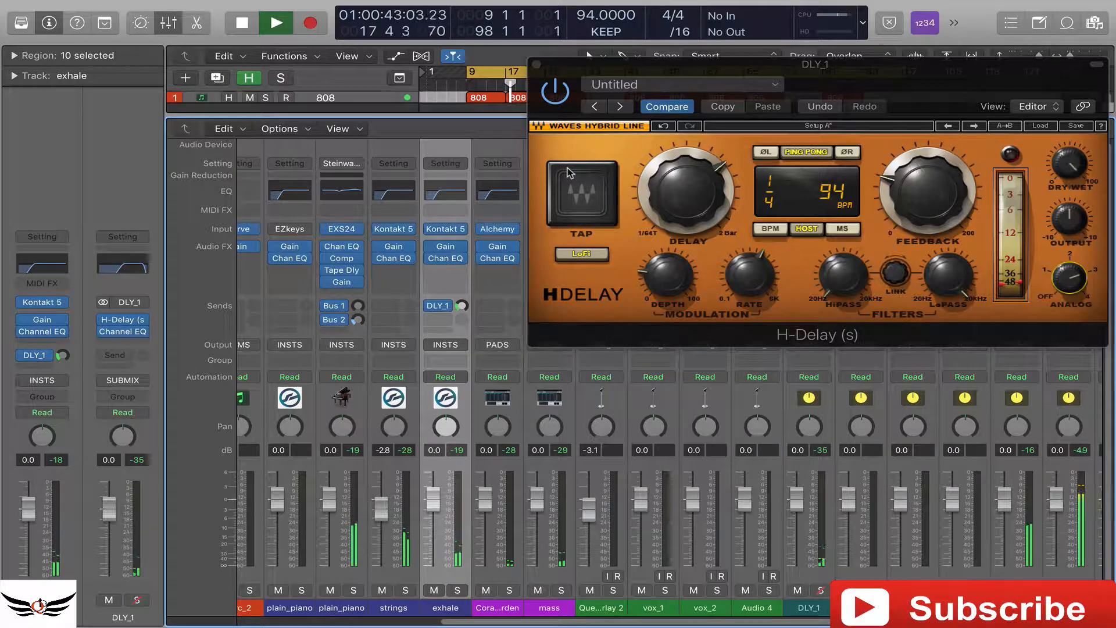
- Bypass and re-enable H-Delay to compare the mix, and readjust the exhale channel's DLY_1 send level slightly
{"action": "left_click", "coordinate": [555, 93]}
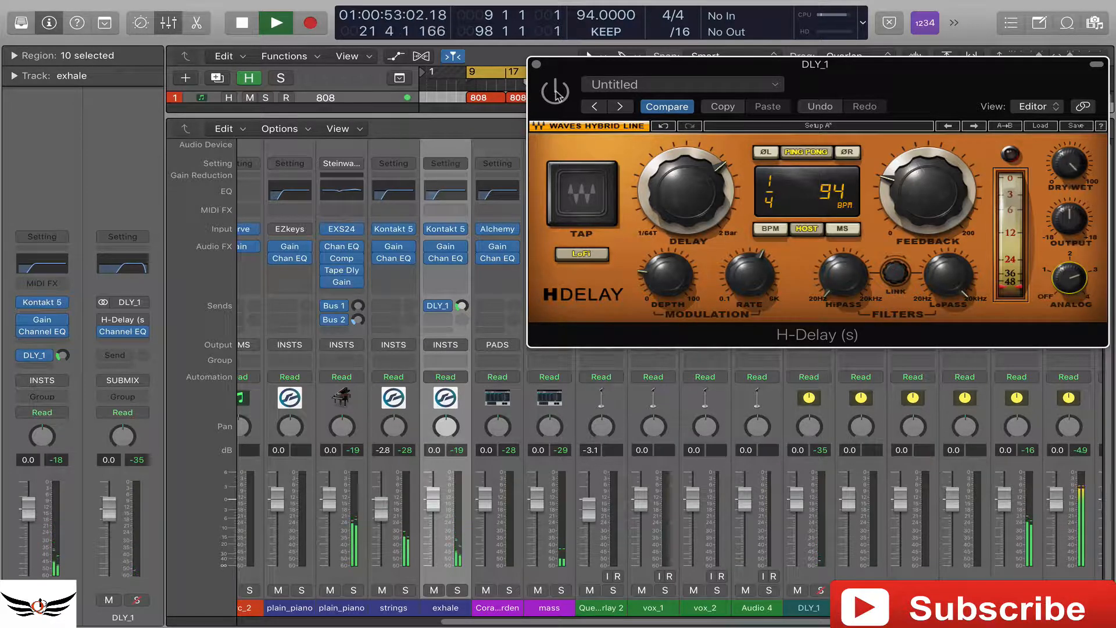
{"action": "left_click", "coordinate": [556, 93]}
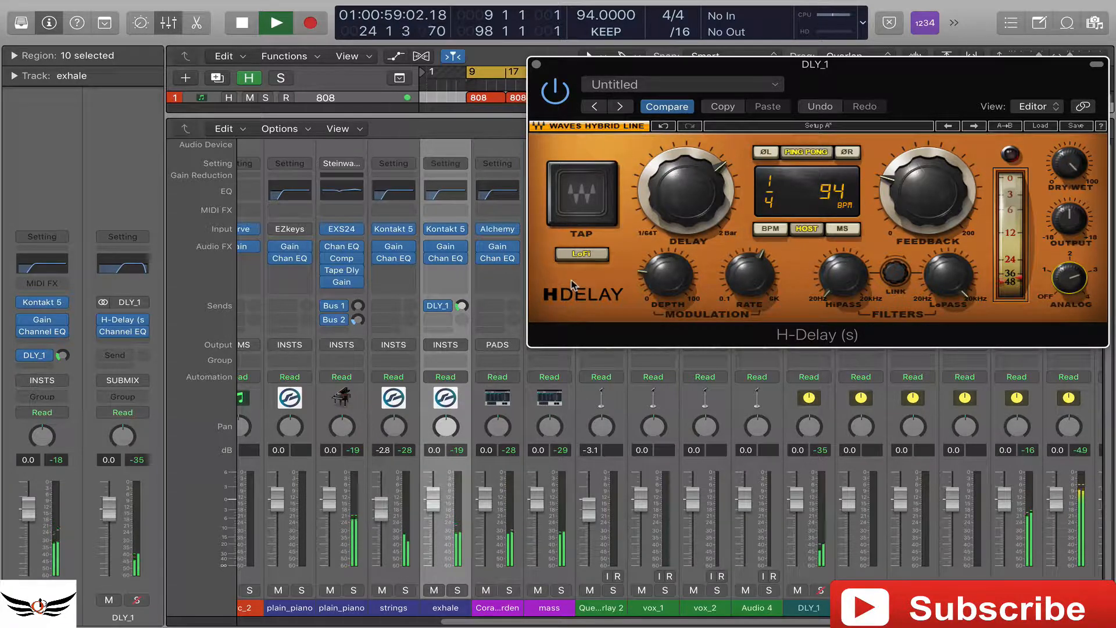
{"action": "left_click", "coordinate": [462, 305]}
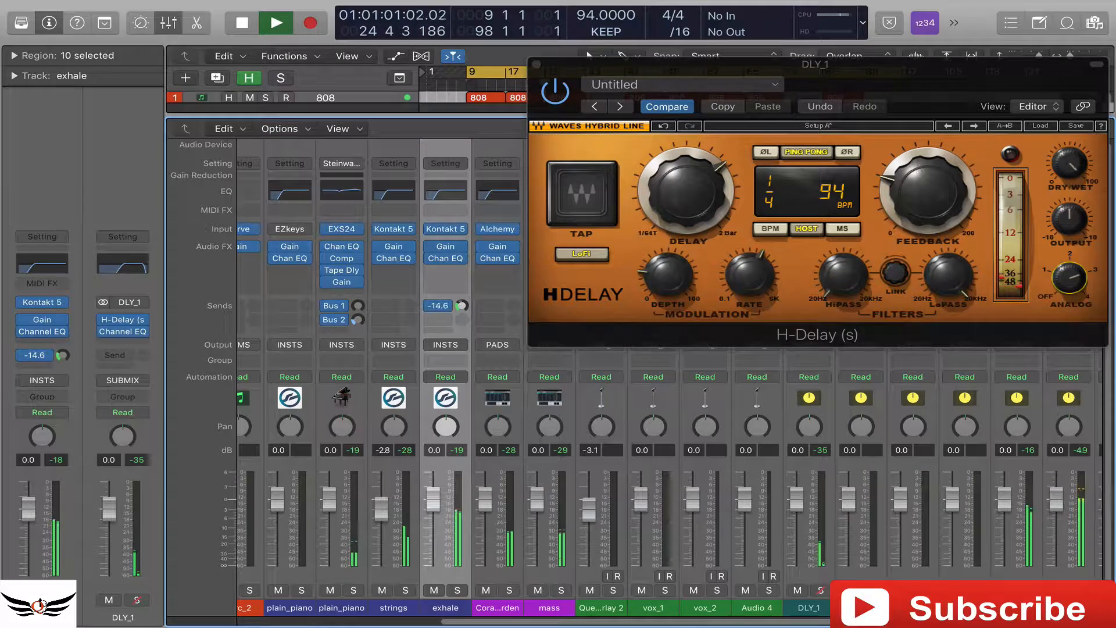
{"action": "left_click_drag", "start_coordinate": [461, 306], "coordinate": [461, 299]}
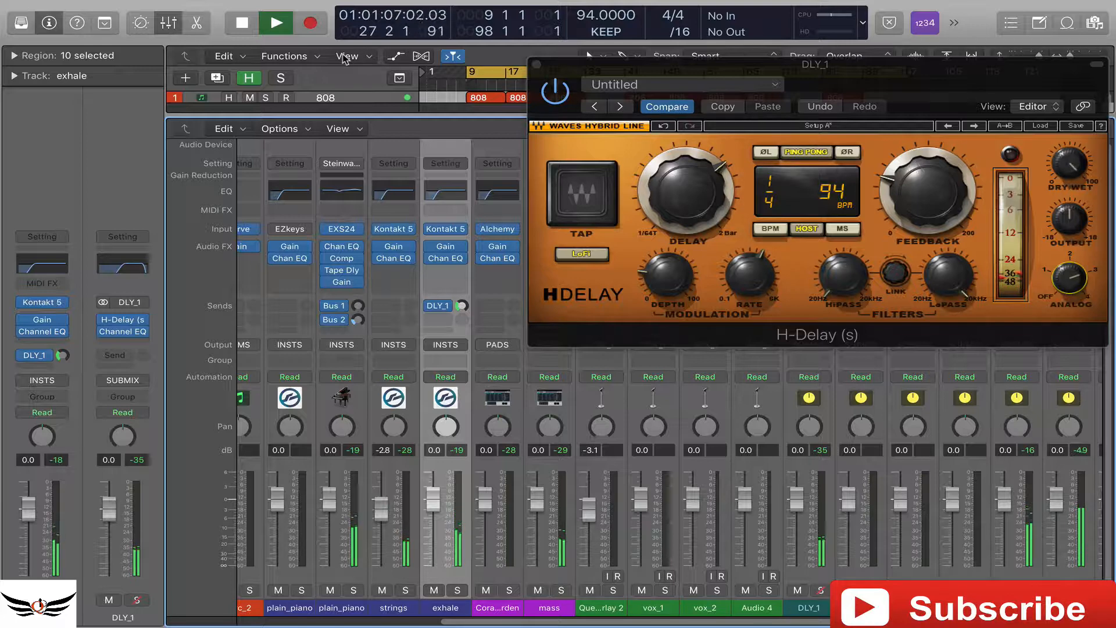
- Stop playback and reposition the H-Delay window over the middle of the mixer, clear of the timeline
{"action": "key", "text": "space"}
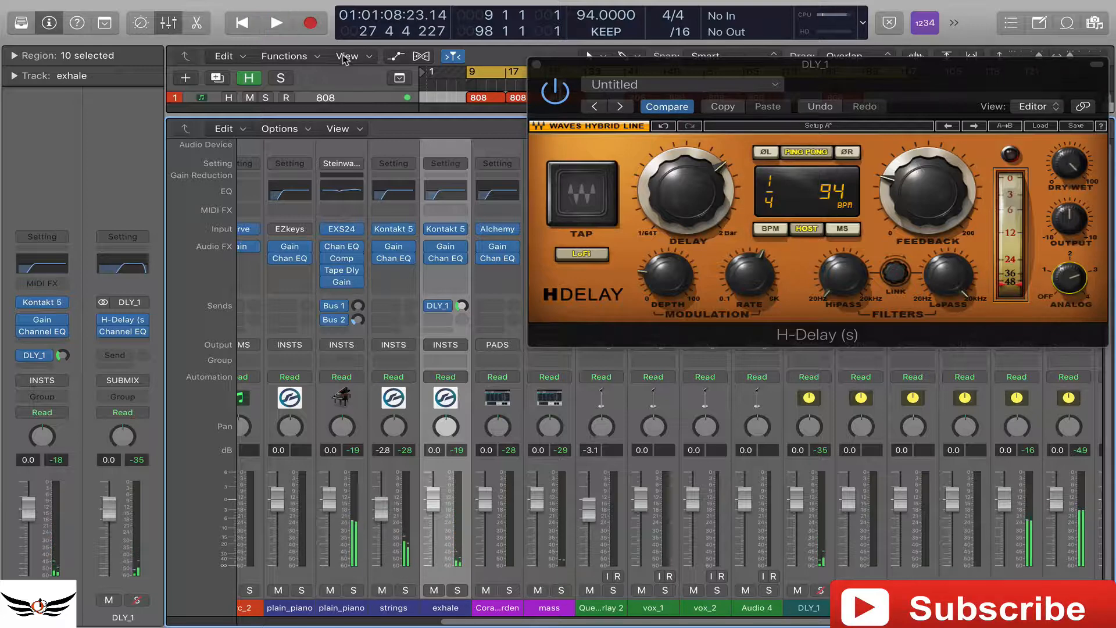
{"action": "left_click_drag", "start_coordinate": [910, 87], "coordinate": [654, 105]}
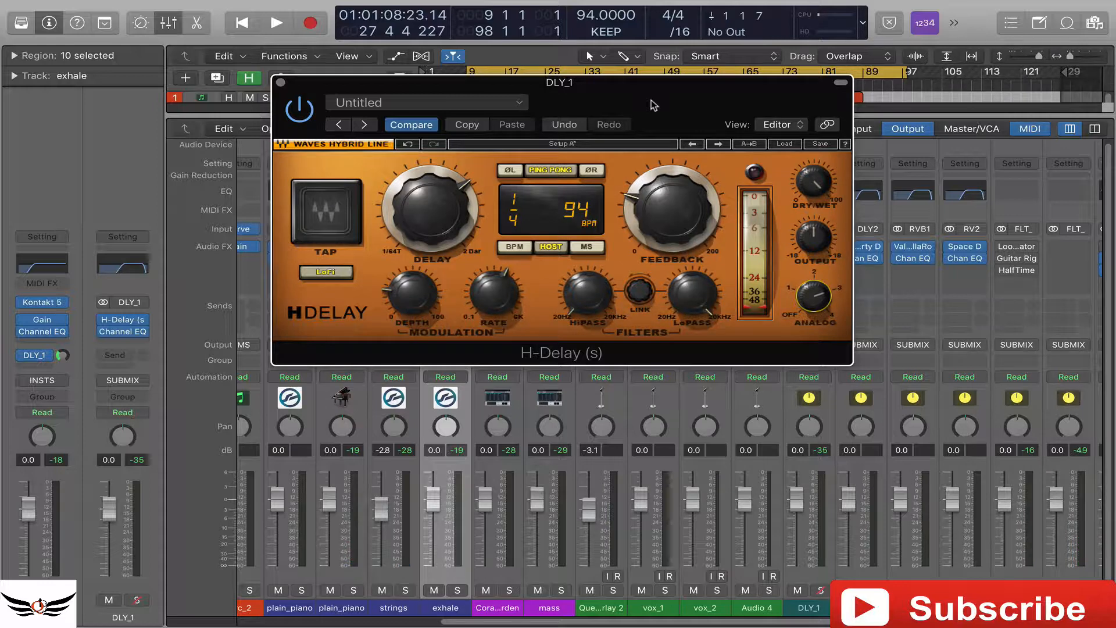
{"action": "left_click_drag", "start_coordinate": [628, 104], "coordinate": [663, 146]}
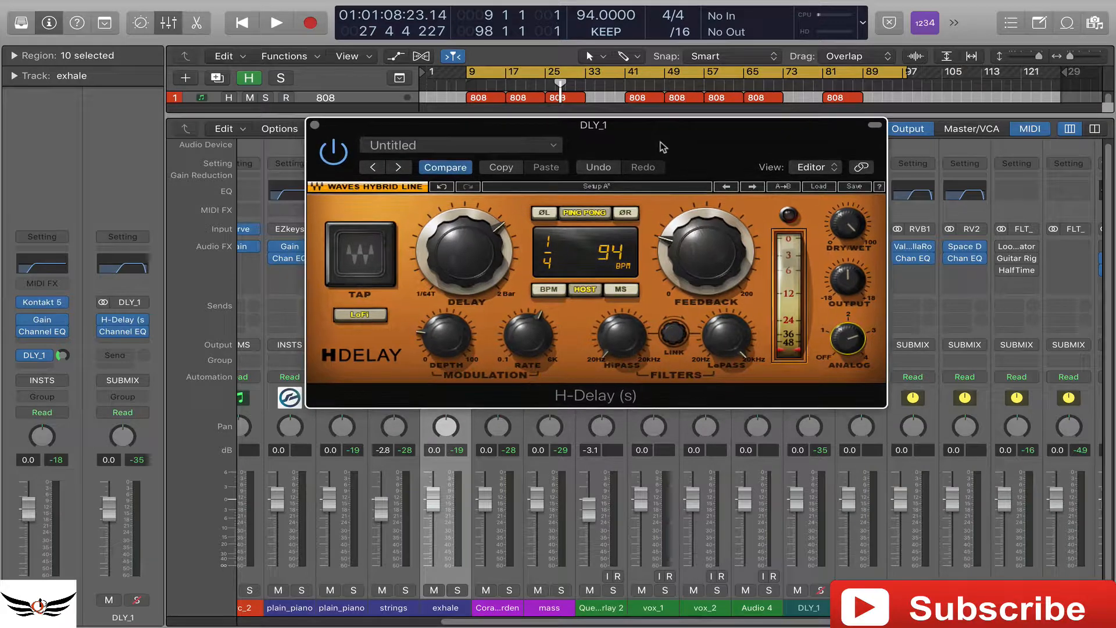